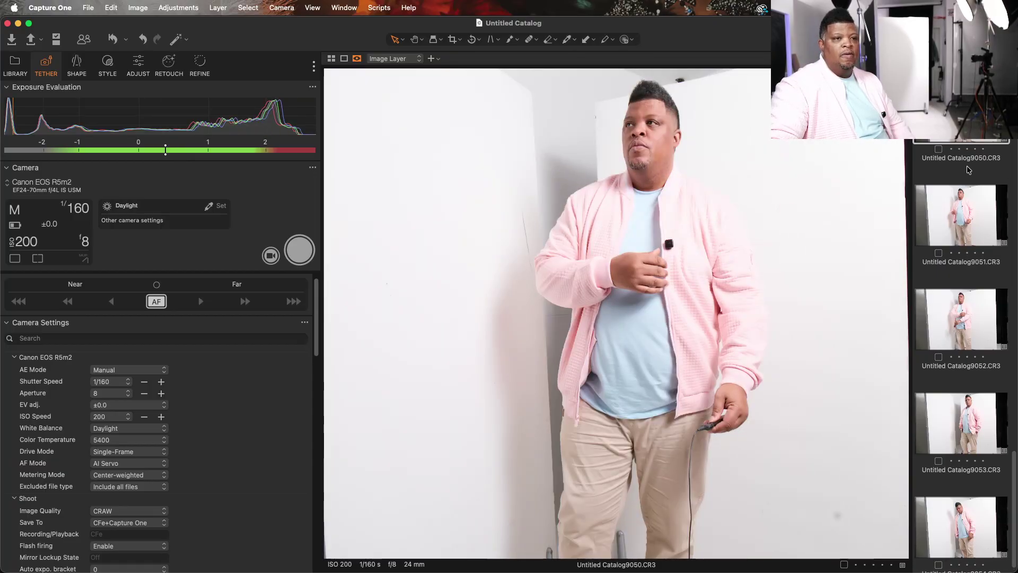
Step: Review the earlier side-profile captures one by one, from Untitled Catalog9048 back to Untitled Catalog9044
{"action": "scroll", "coordinate": [970, 159], "scroll_direction": "up", "scroll_amount": 5}
{"action": "left_click", "coordinate": [963, 185]}
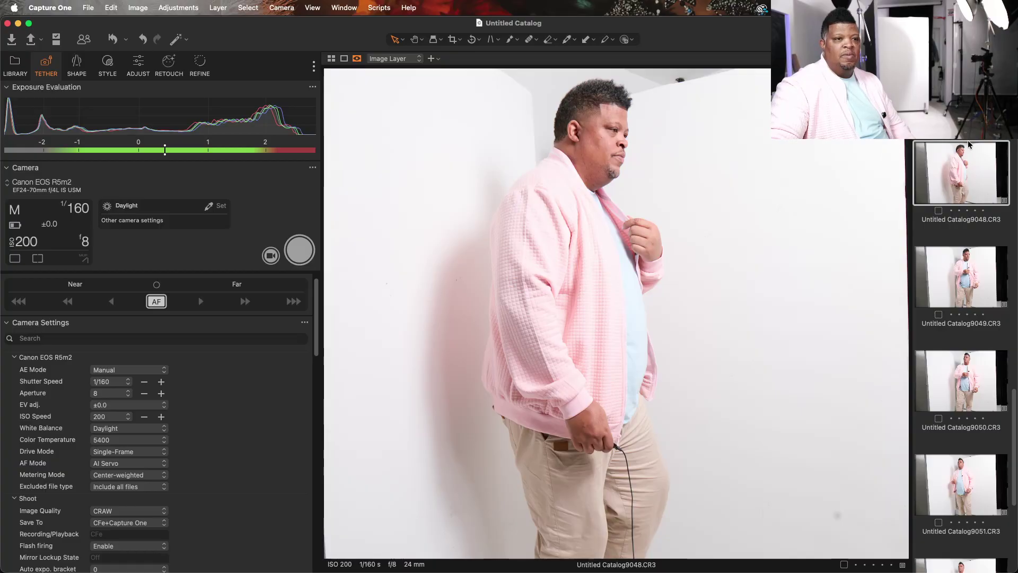
{"action": "scroll", "coordinate": [970, 148], "scroll_direction": "up", "scroll_amount": 2}
{"action": "left_click", "coordinate": [976, 199]}
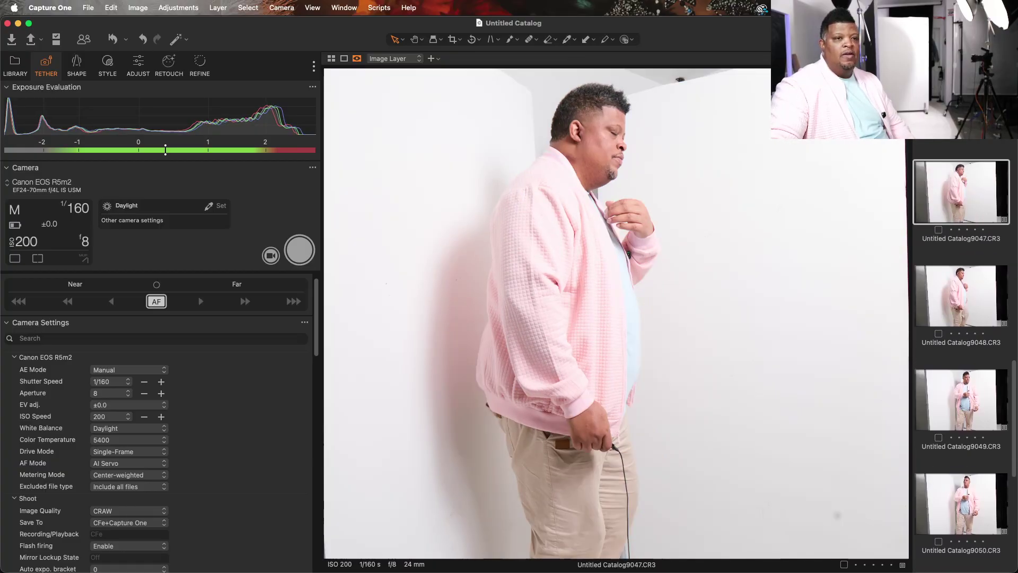
{"action": "key", "text": "Up"}
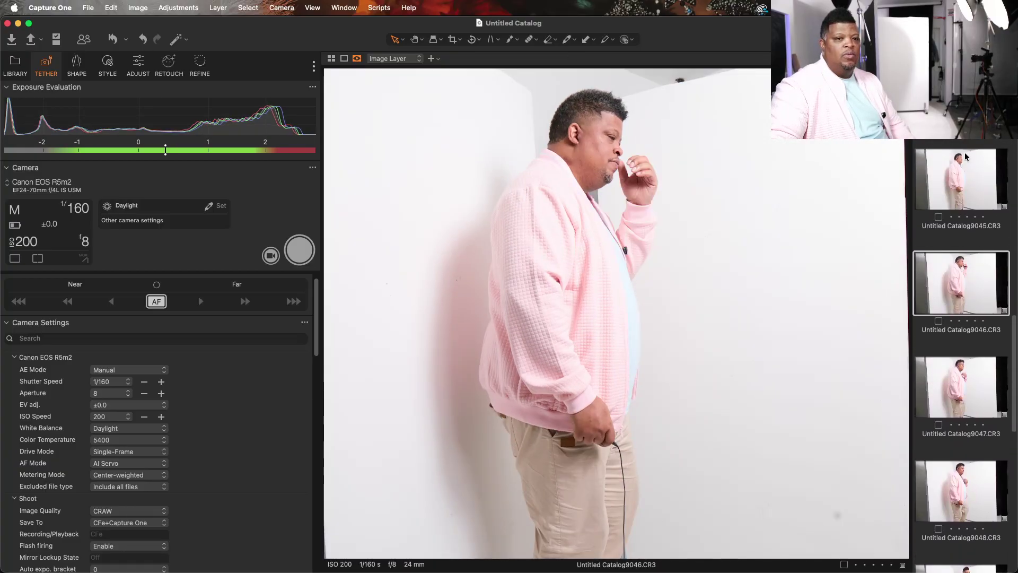
{"action": "left_click", "coordinate": [969, 165]}
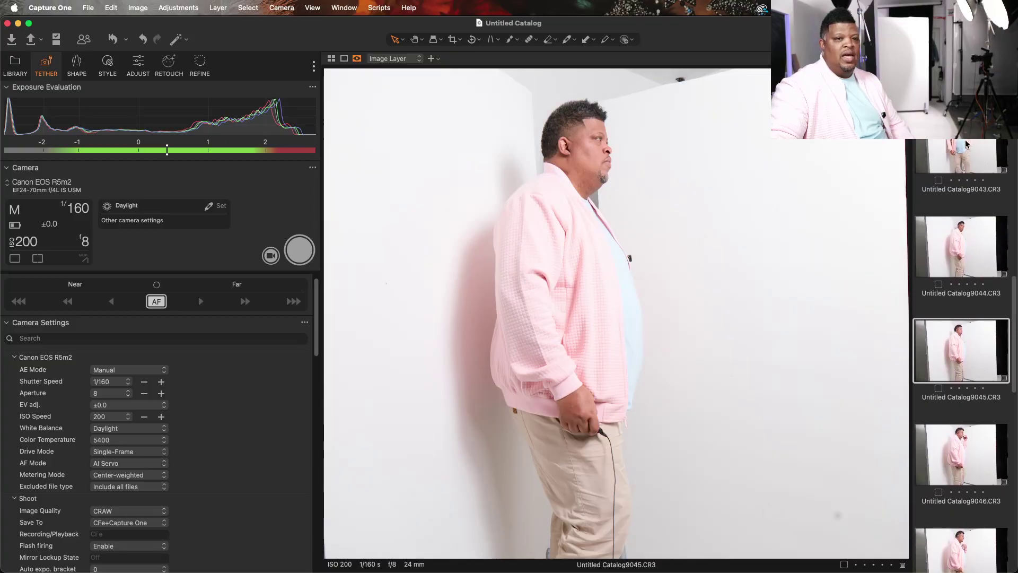
{"action": "left_click", "coordinate": [975, 241]}
{"action": "scroll", "coordinate": [974, 241], "scroll_direction": "down", "scroll_amount": 5}
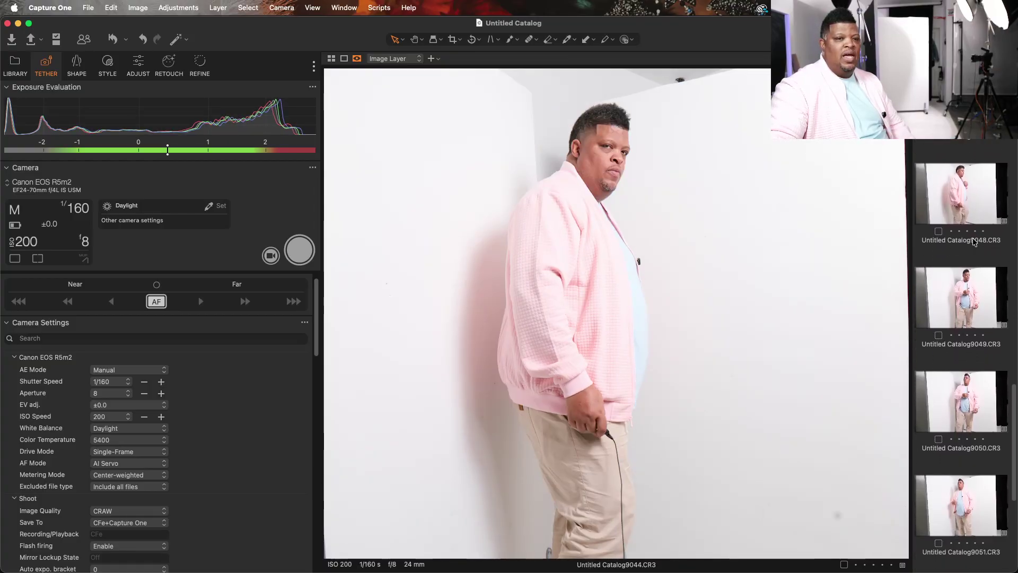
Step: Compare the front-facing captures Untitled Catalog9041 and 9042, and return to the side-profile capture Untitled Catalog9044
{"action": "scroll", "coordinate": [975, 243], "scroll_direction": "up", "scroll_amount": 5}
{"action": "scroll", "coordinate": [974, 243], "scroll_direction": "up", "scroll_amount": 6}
{"action": "left_click", "coordinate": [961, 217]}
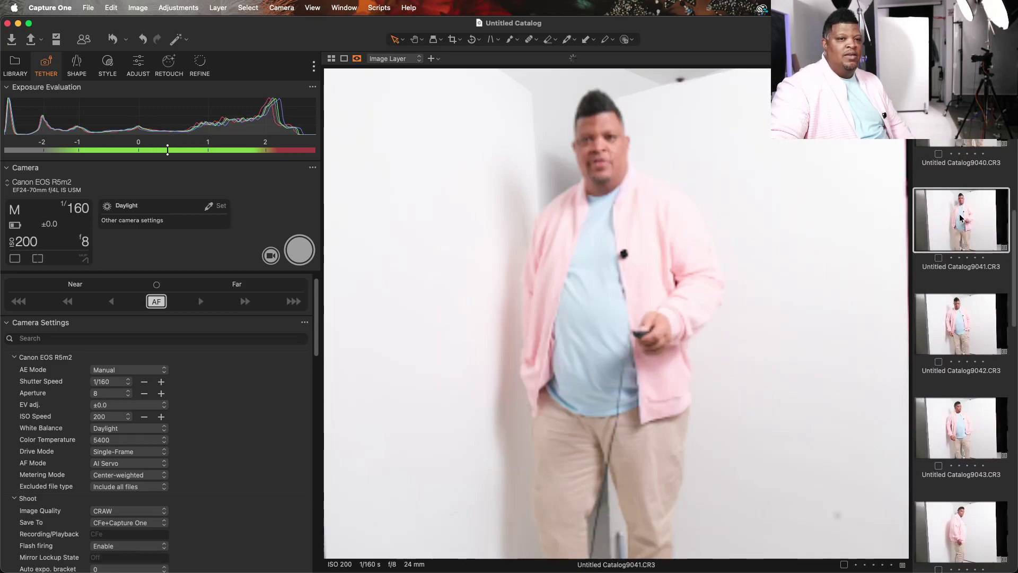
{"action": "left_click", "coordinate": [970, 323]}
{"action": "scroll", "coordinate": [970, 322], "scroll_direction": "down", "scroll_amount": 2}
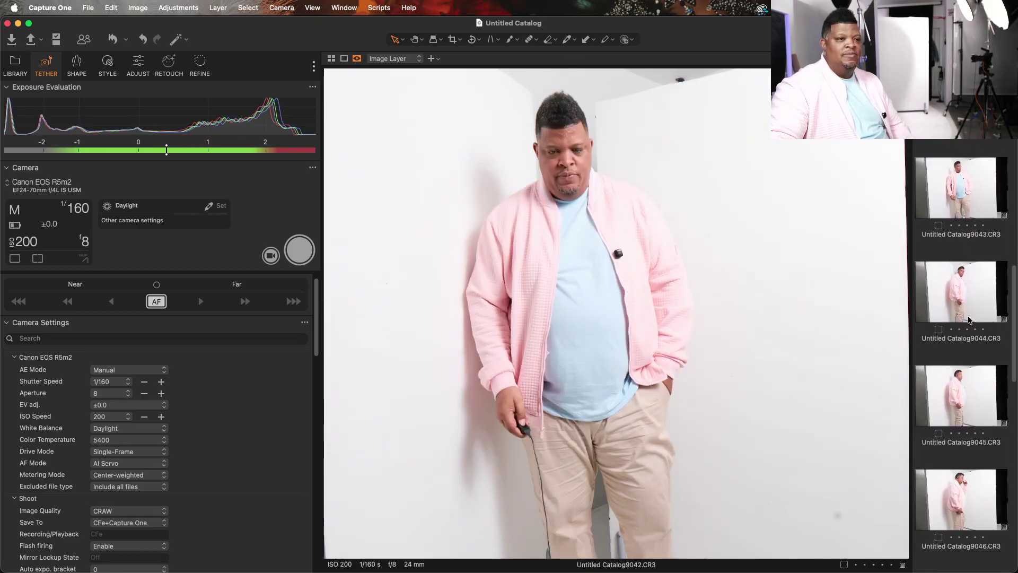
{"action": "left_click", "coordinate": [964, 285]}
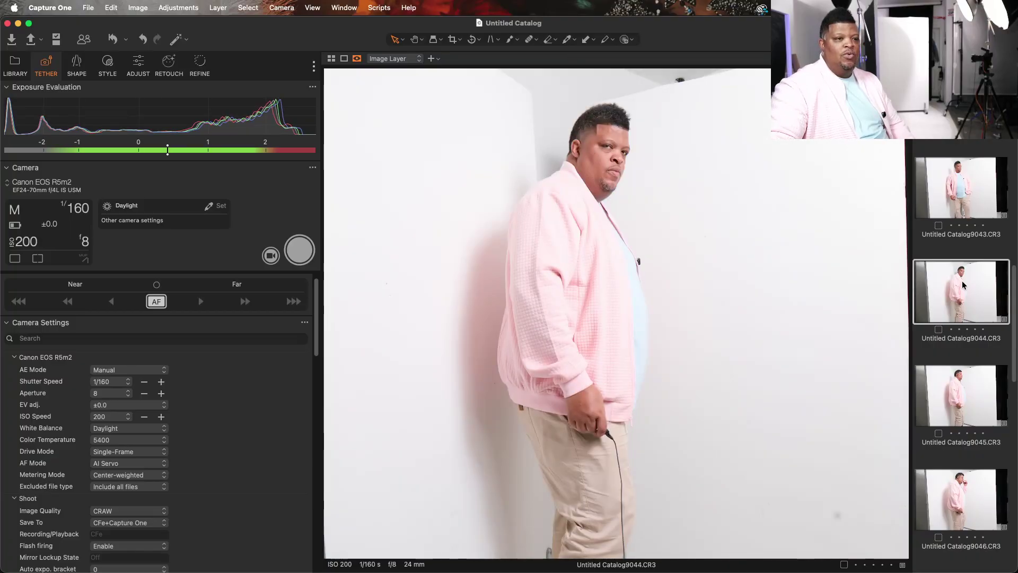
{"action": "scroll", "coordinate": [963, 285], "scroll_direction": "up", "scroll_amount": 1}
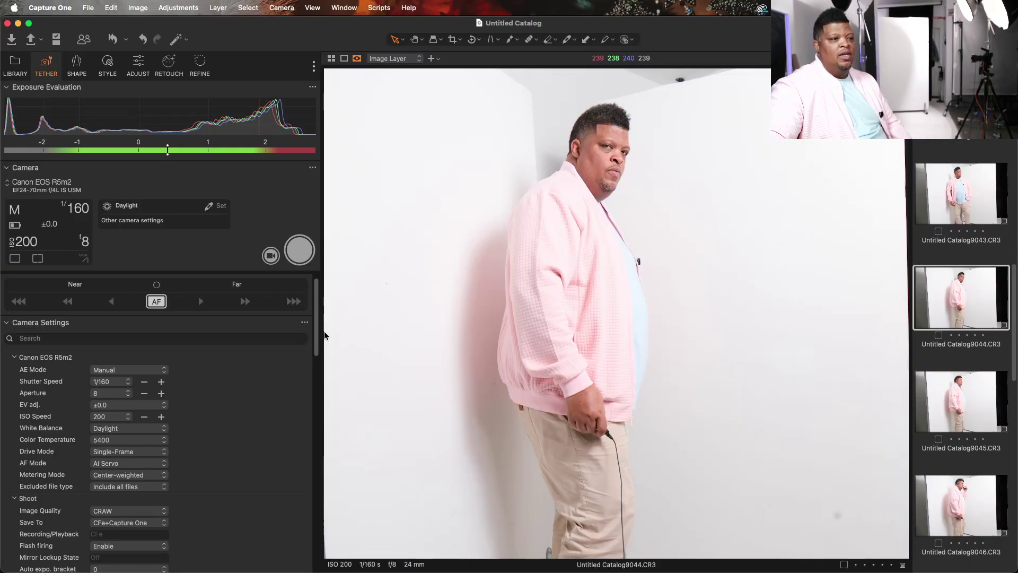
Step: Examine the style settings and adjustment tools for Untitled Catalog9044, including the Luma curve and Match Look
{"action": "left_click_drag", "start_coordinate": [317, 335], "coordinate": [343, 298]}
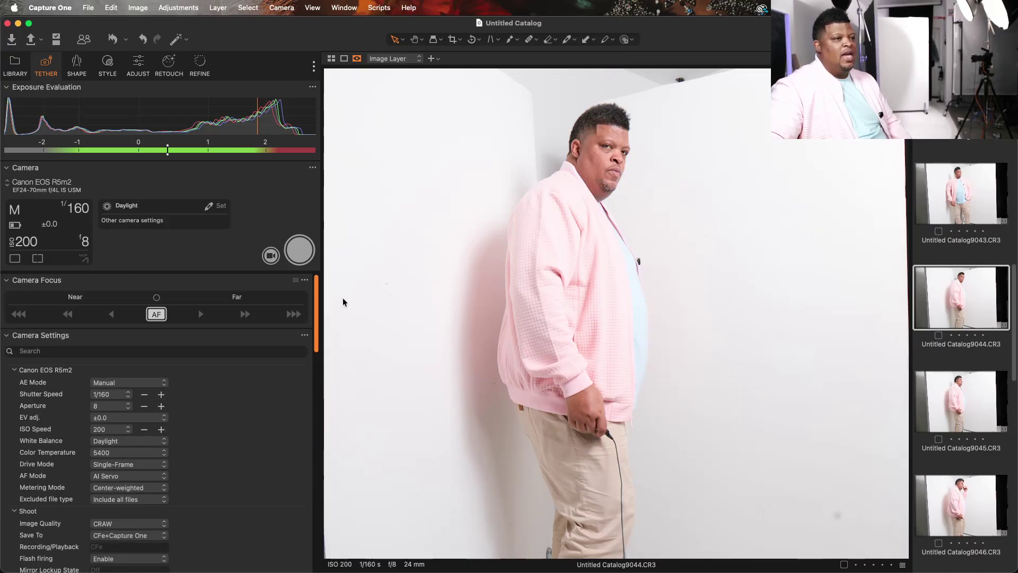
{"action": "left_click", "coordinate": [110, 73]}
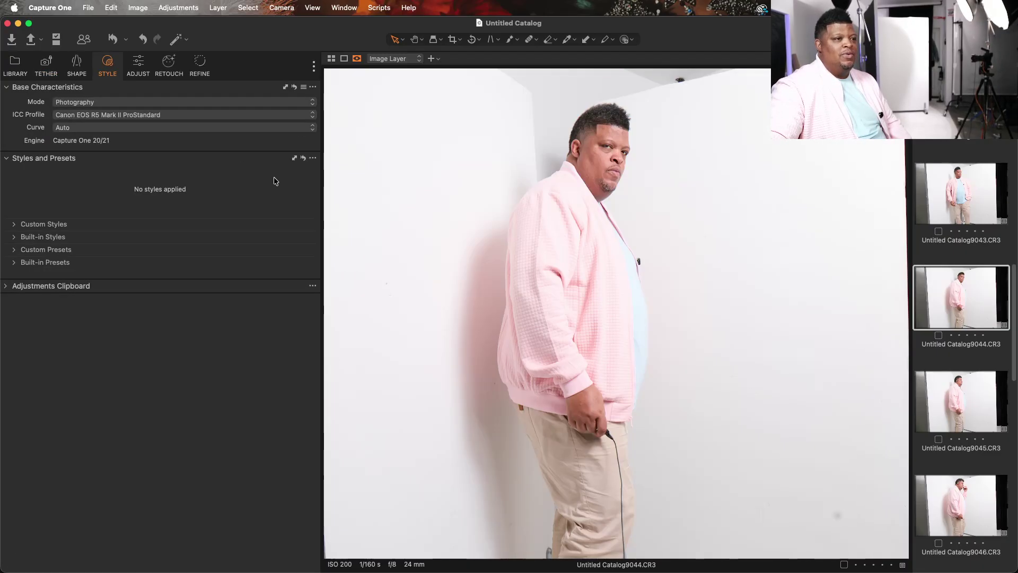
{"action": "left_click", "coordinate": [140, 65]}
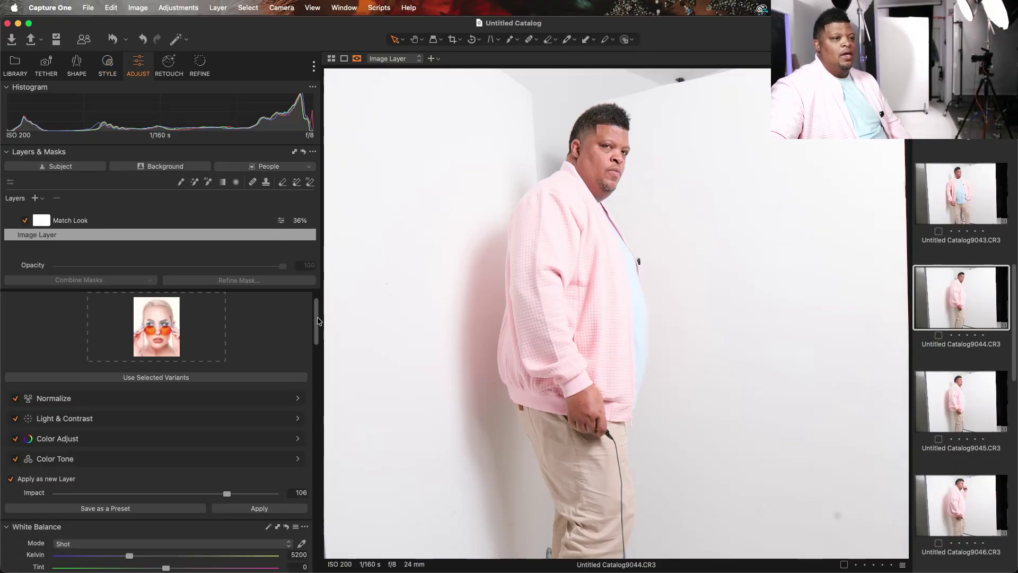
{"action": "left_click_drag", "start_coordinate": [318, 316], "coordinate": [314, 397]}
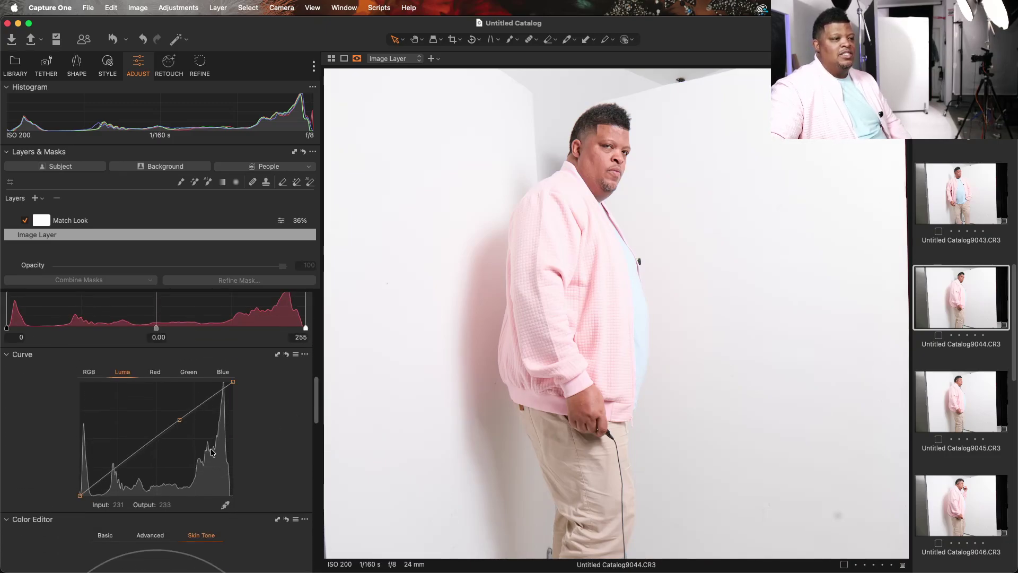
{"action": "left_click", "coordinate": [180, 420]}
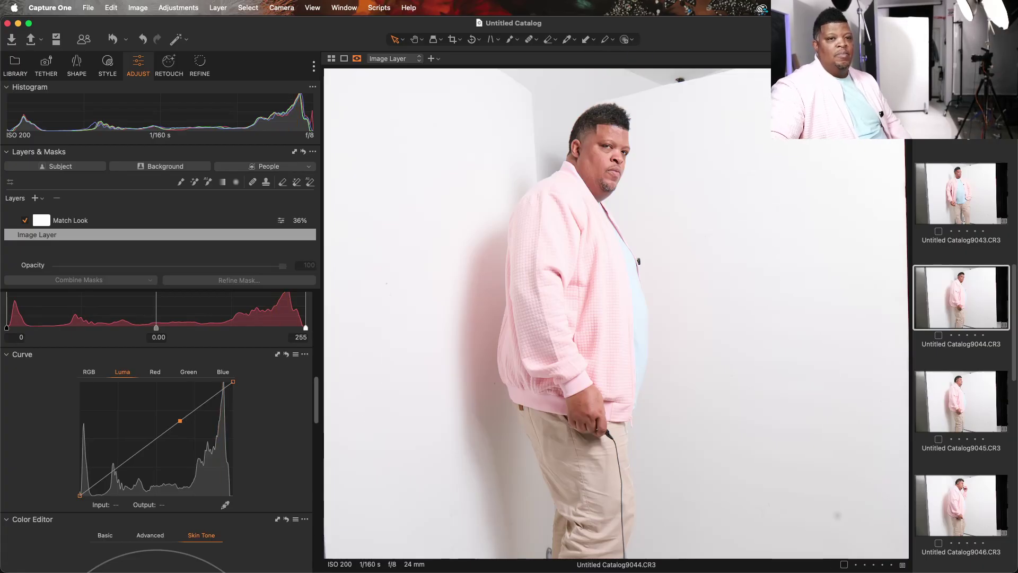
{"action": "key", "text": "super+shift+c"}
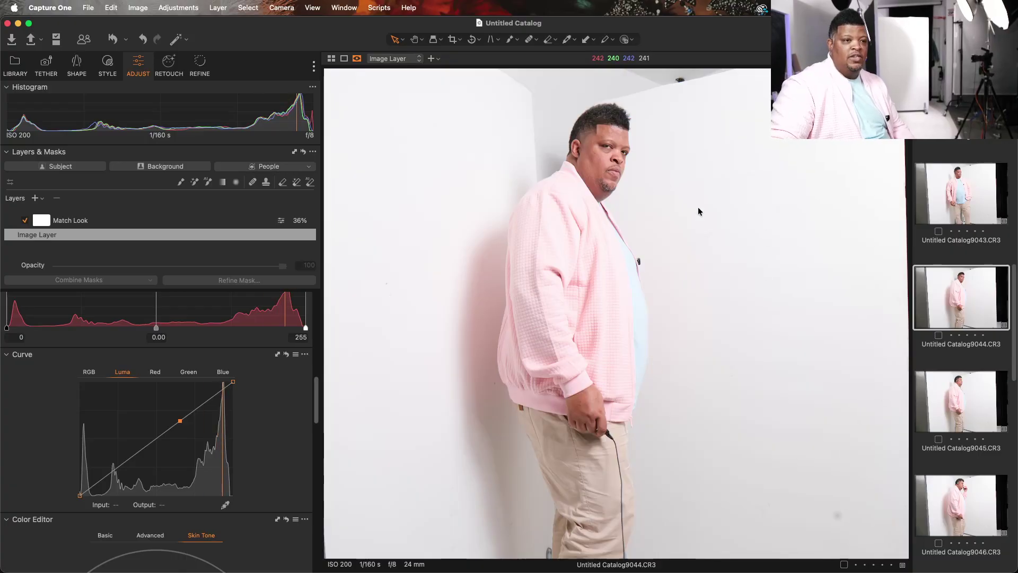
{"action": "key", "text": "super+shift+v"}
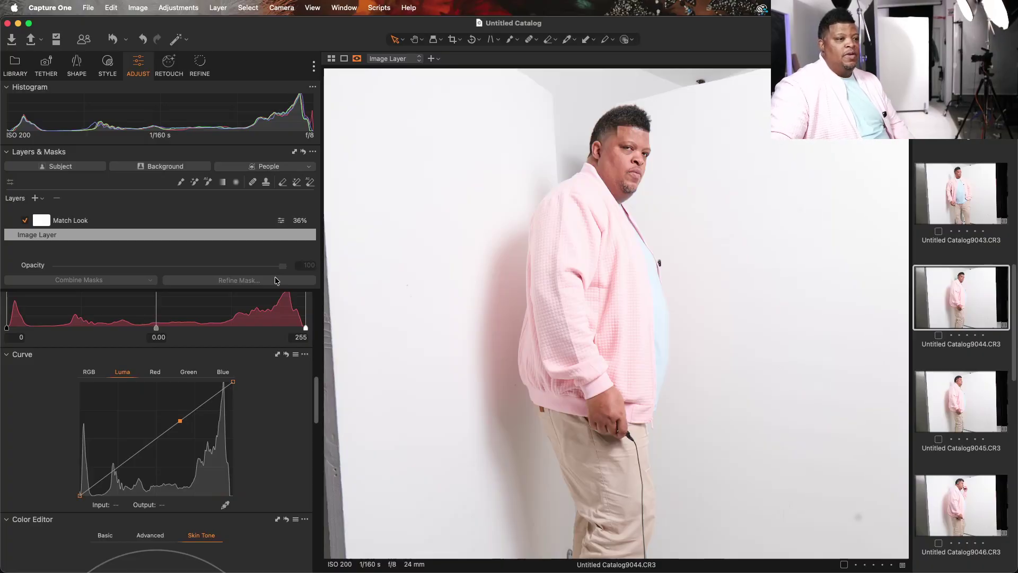
{"action": "scroll", "coordinate": [264, 337], "scroll_direction": "up", "scroll_amount": 3}
{"action": "scroll", "coordinate": [264, 337], "scroll_direction": "up", "scroll_amount": 6}
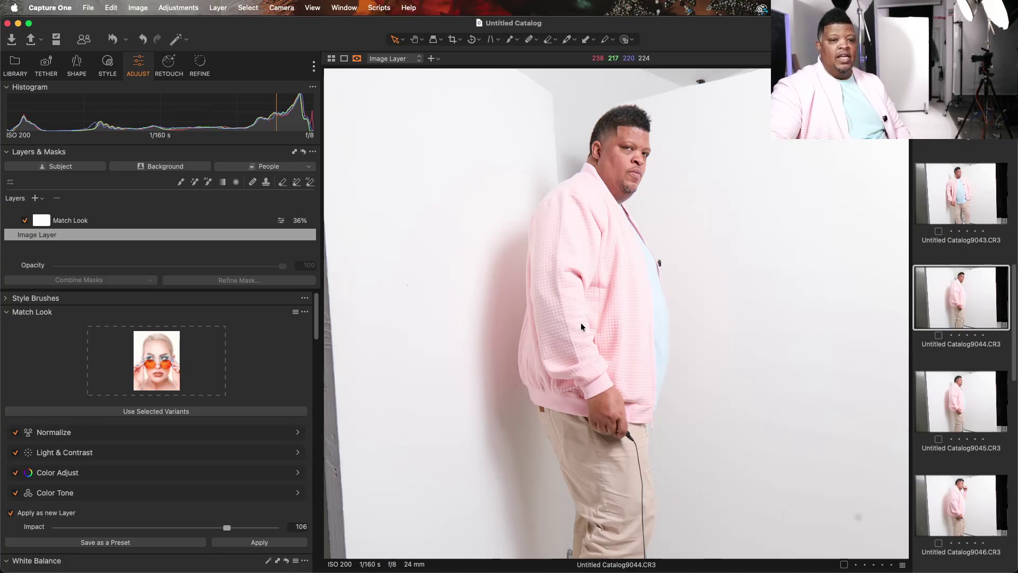
Step: Send Untitled Catalog9049 to Adobe Photoshop 2026 as an uncompressed 16-bit TIFF with the Adobe RGB (1998) profile at 300 px/in
{"action": "left_click", "coordinate": [960, 511]}
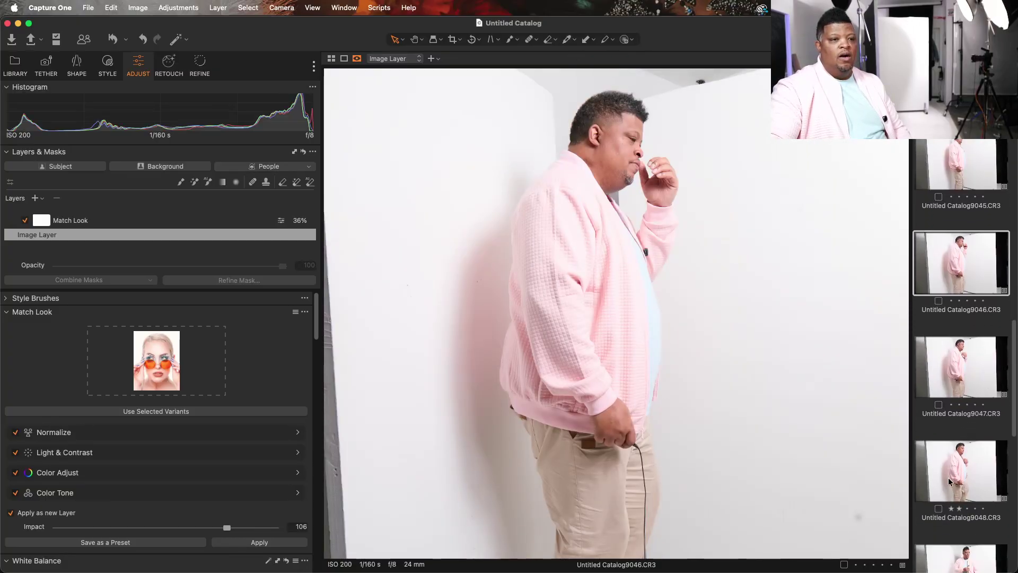
{"action": "left_click", "coordinate": [949, 481]}
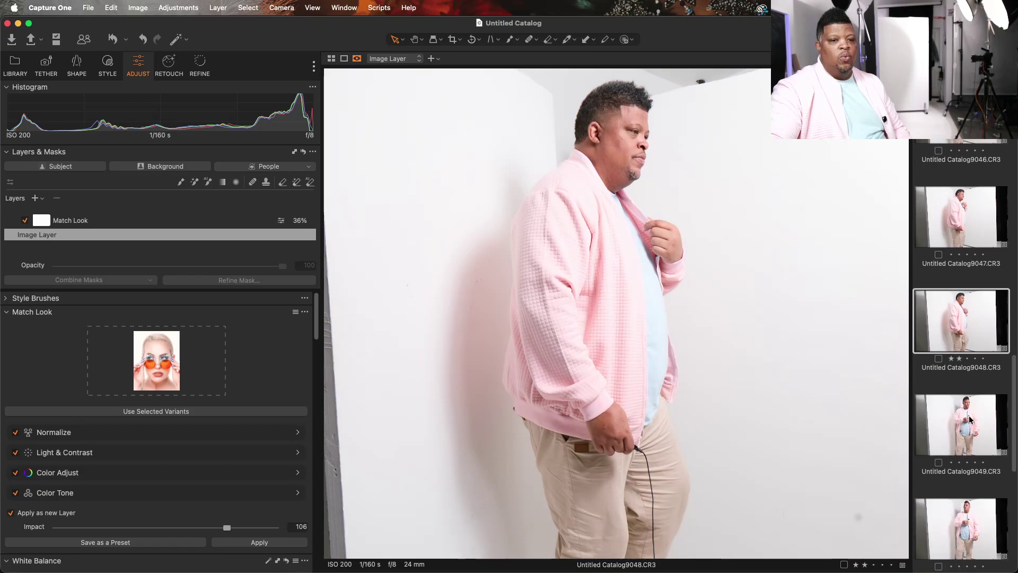
{"action": "left_click", "coordinate": [970, 420]}
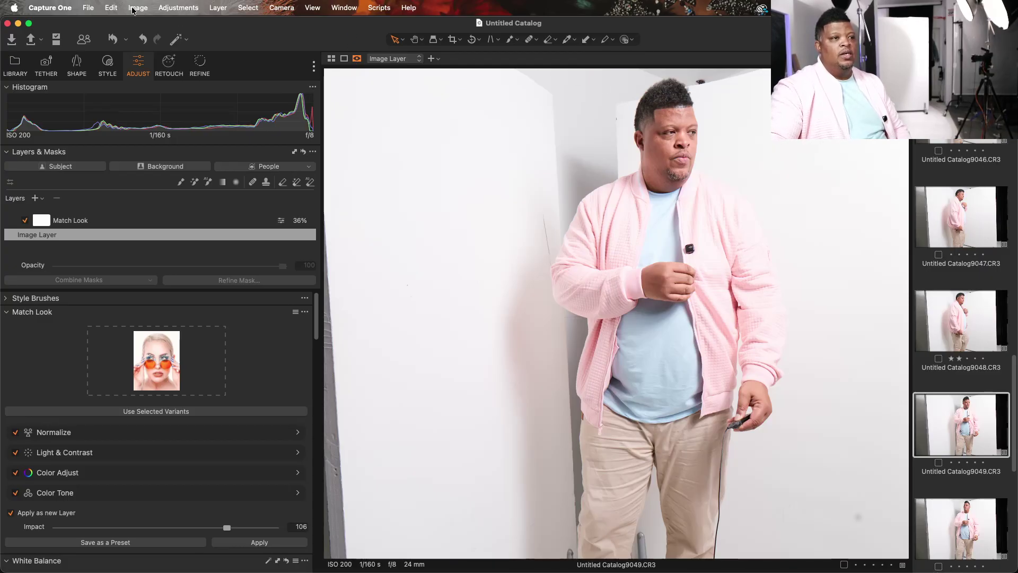
{"action": "left_click", "coordinate": [110, 8]}
{"action": "left_click", "coordinate": [114, 8]}
{"action": "left_click", "coordinate": [112, 6]}
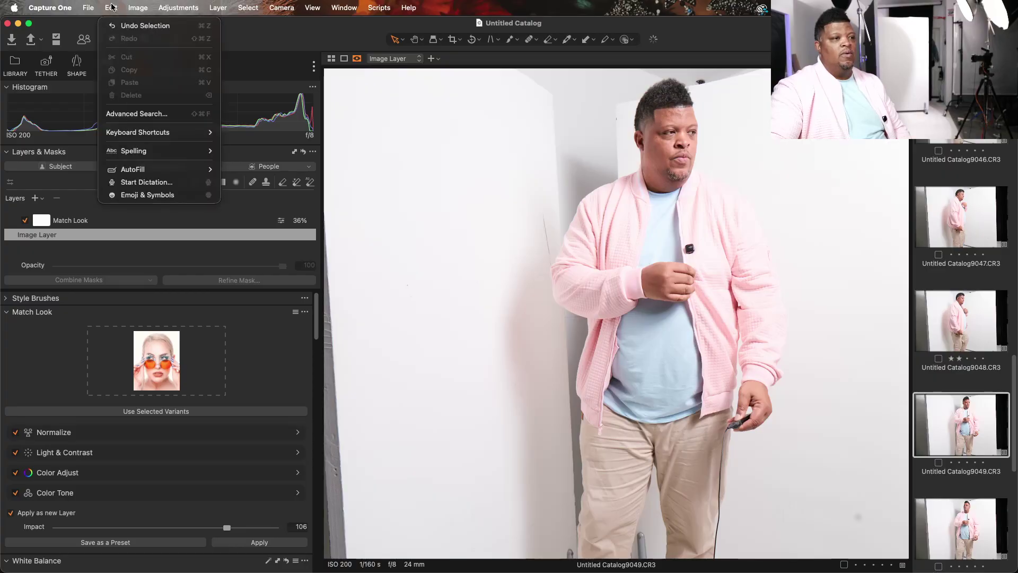
{"action": "mouse_move", "coordinate": [133, 7]}
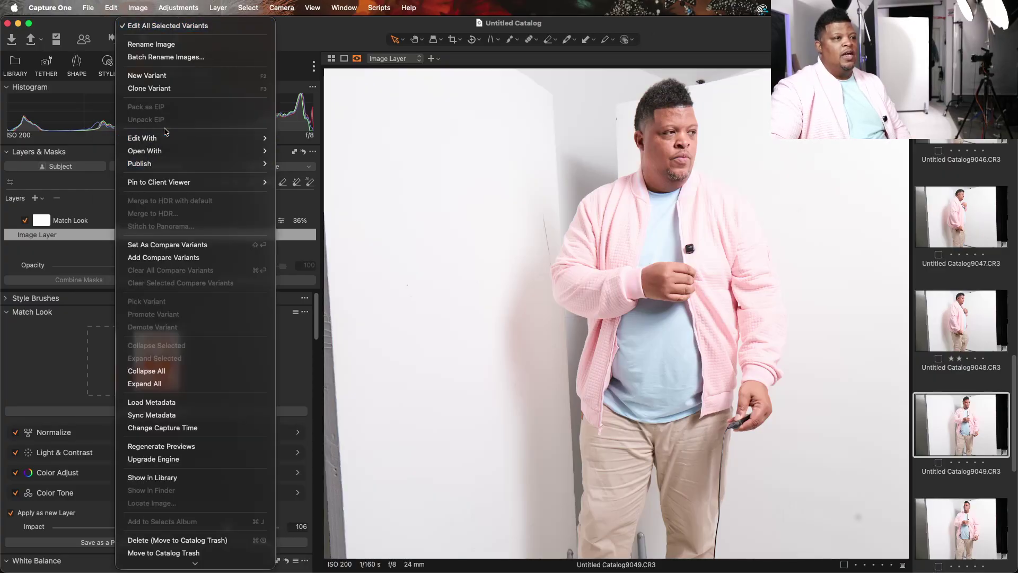
{"action": "mouse_move", "coordinate": [173, 139]}
{"action": "left_click", "coordinate": [340, 139]}
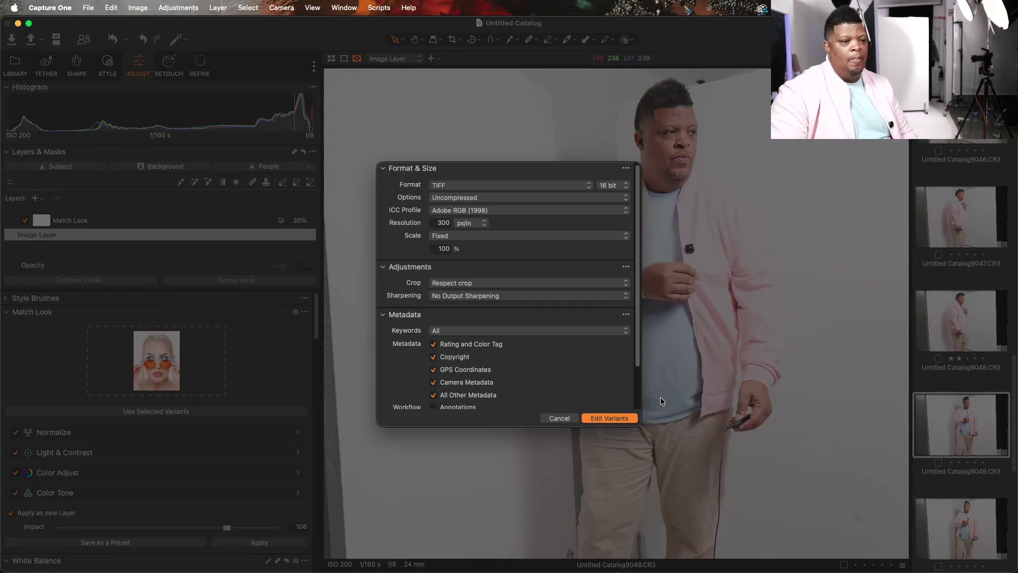
{"action": "left_click", "coordinate": [609, 418]}
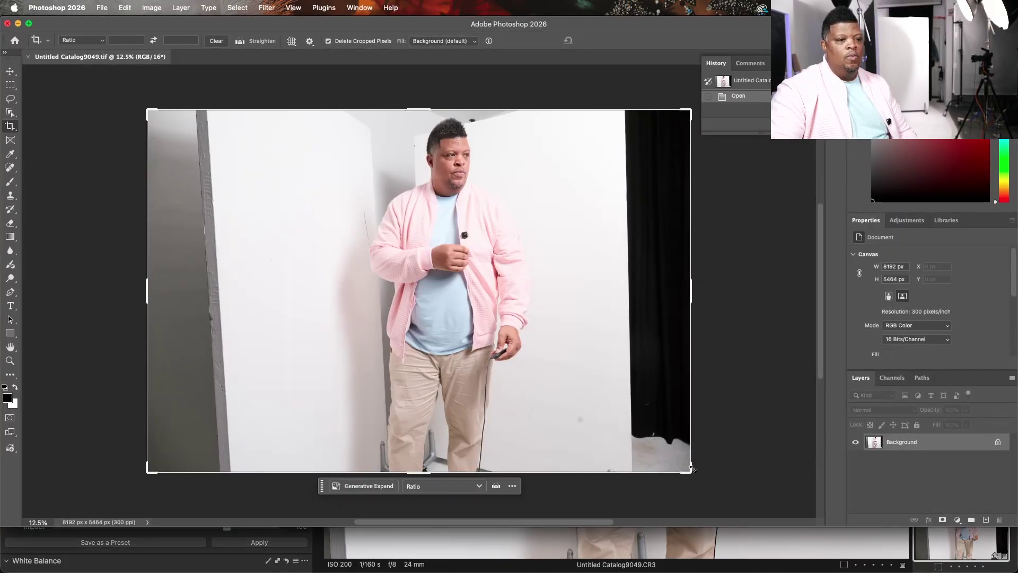
Step: Crop the photo to the man's upper body, about 3325 by 3005 px, cutting through the top of his hair
{"action": "left_click_drag", "start_coordinate": [690, 471], "coordinate": [609, 399]}
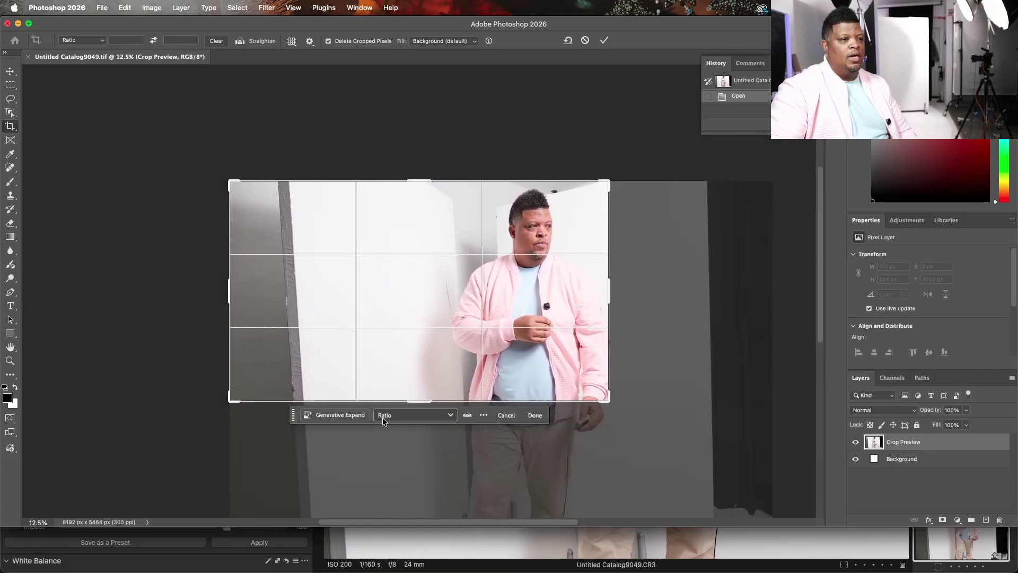
{"action": "left_click_drag", "start_coordinate": [229, 401], "coordinate": [317, 402]}
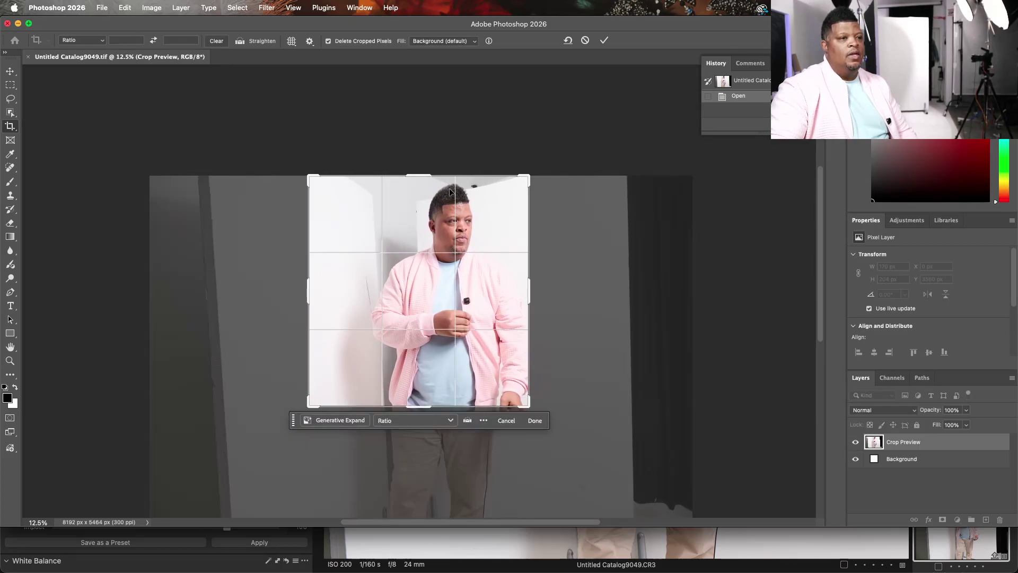
{"action": "left_click_drag", "start_coordinate": [425, 177], "coordinate": [423, 191]}
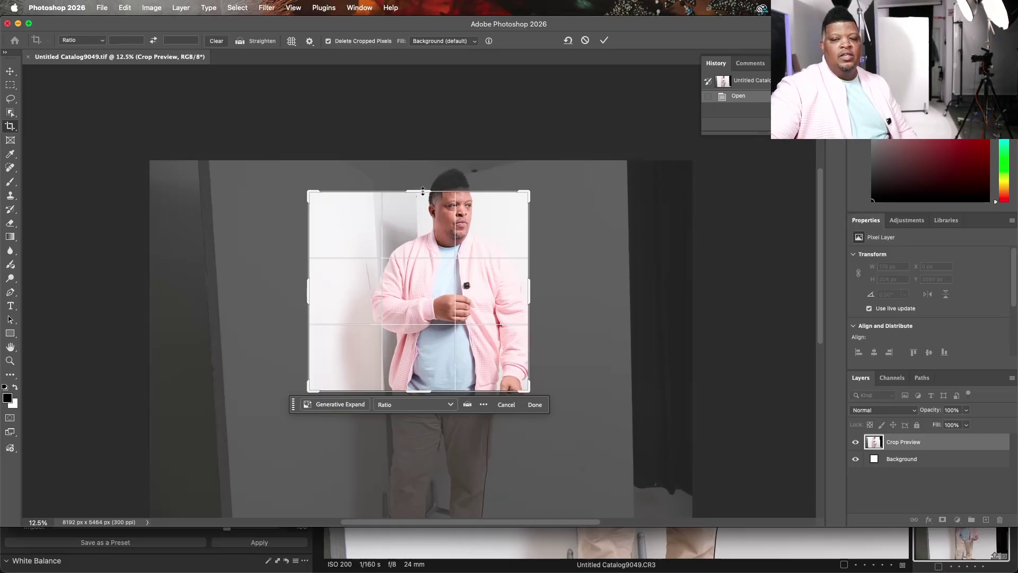
{"action": "key", "text": "Return"}
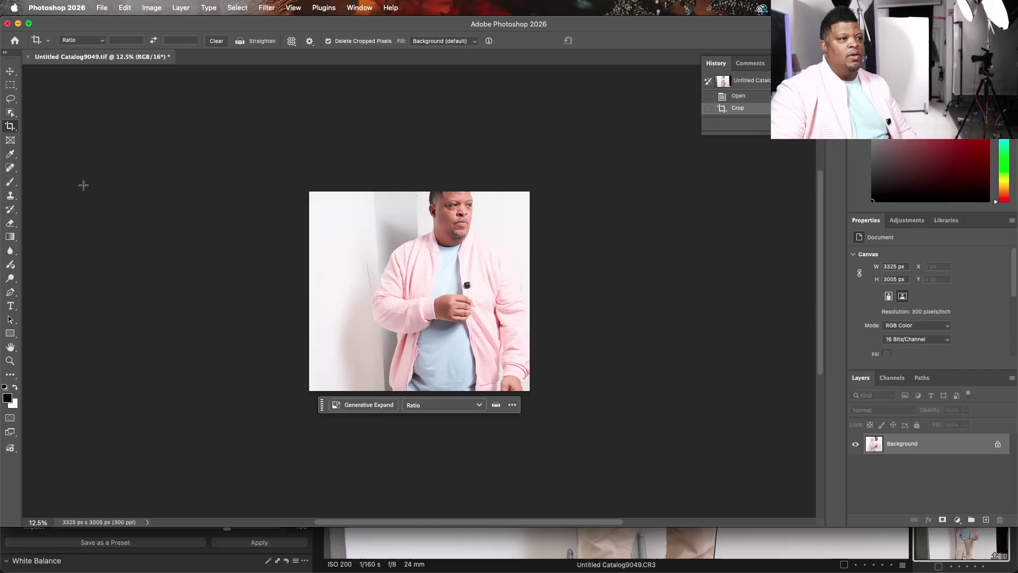
Step: Lasso the small black microphone on the pink jacket and remove it with the Remove command
{"action": "left_click", "coordinate": [10, 98]}
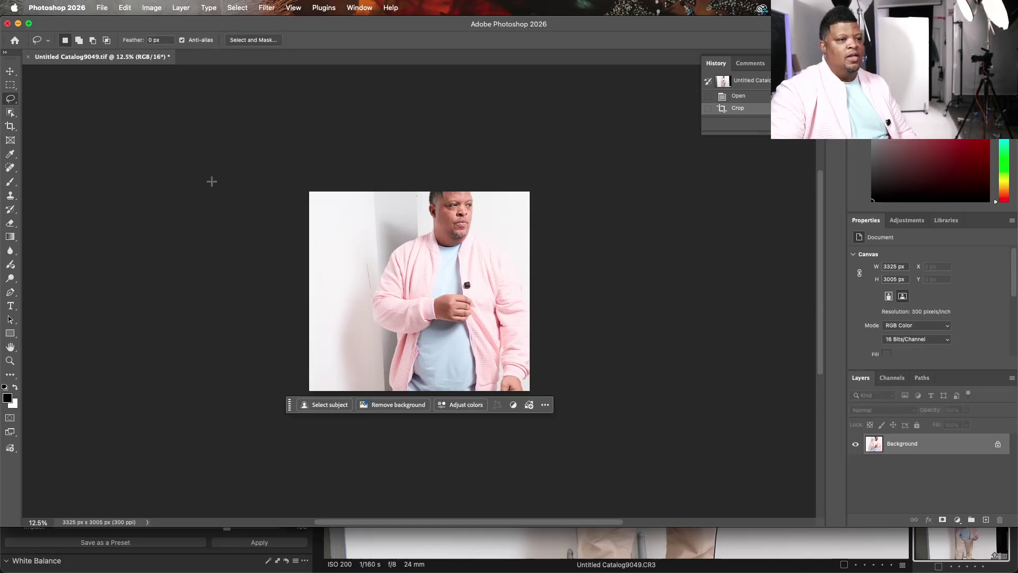
{"action": "left_click_drag", "start_coordinate": [473, 282], "coordinate": [480, 287]}
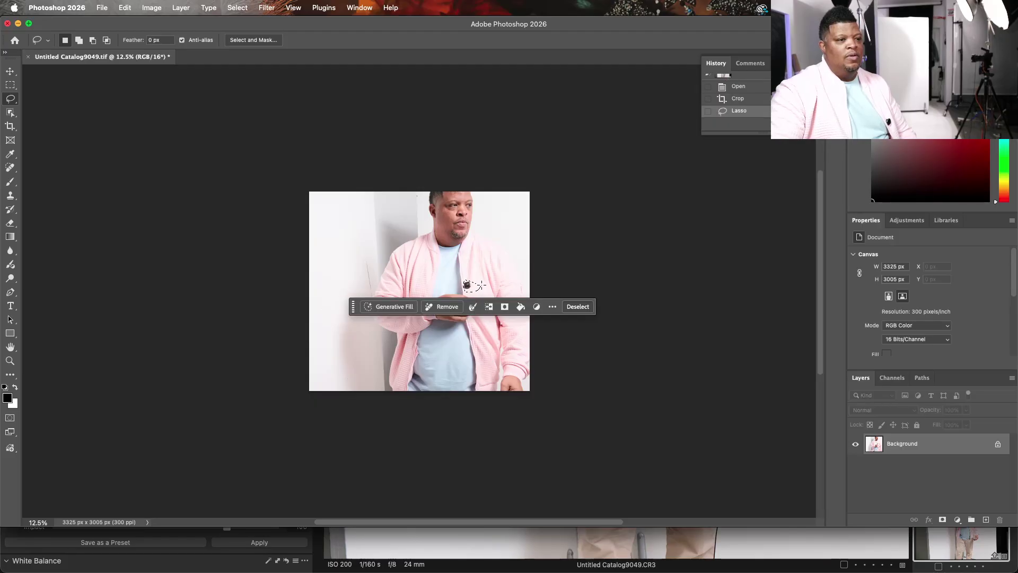
{"action": "left_click", "coordinate": [443, 307]}
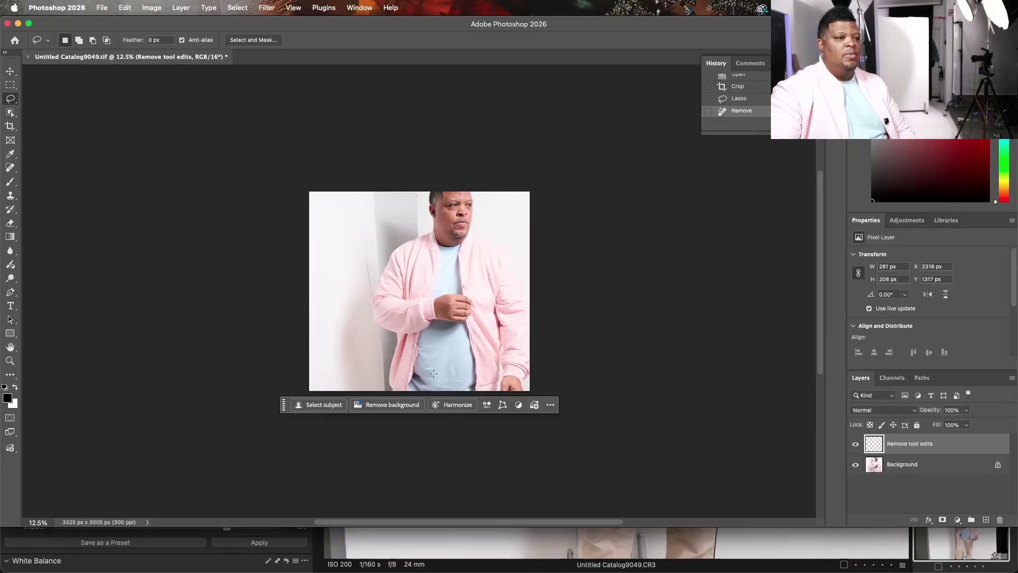
Step: Lasso the wrinkled lower part of the blue shirt, run Generative Fill without a prompt, and choose the third variation
{"action": "mouse_move", "coordinate": [426, 340]}
{"action": "left_mouse_down"}
{"action": "mouse_move", "coordinate": [410, 392]}
{"action": "mouse_move", "coordinate": [441, 395]}
{"action": "left_mouse_up"}
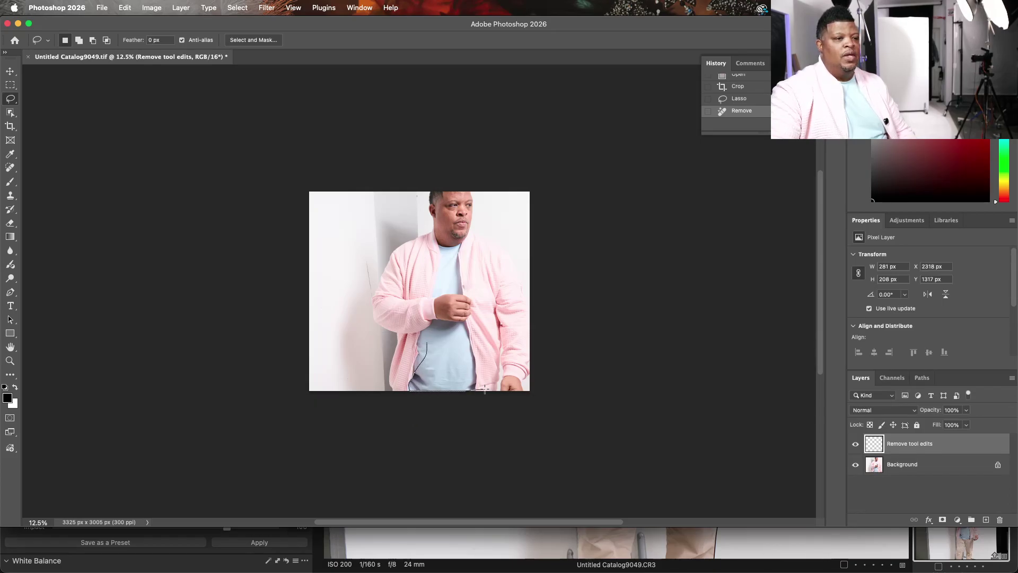
{"action": "left_click_drag", "start_coordinate": [450, 339], "coordinate": [427, 342]}
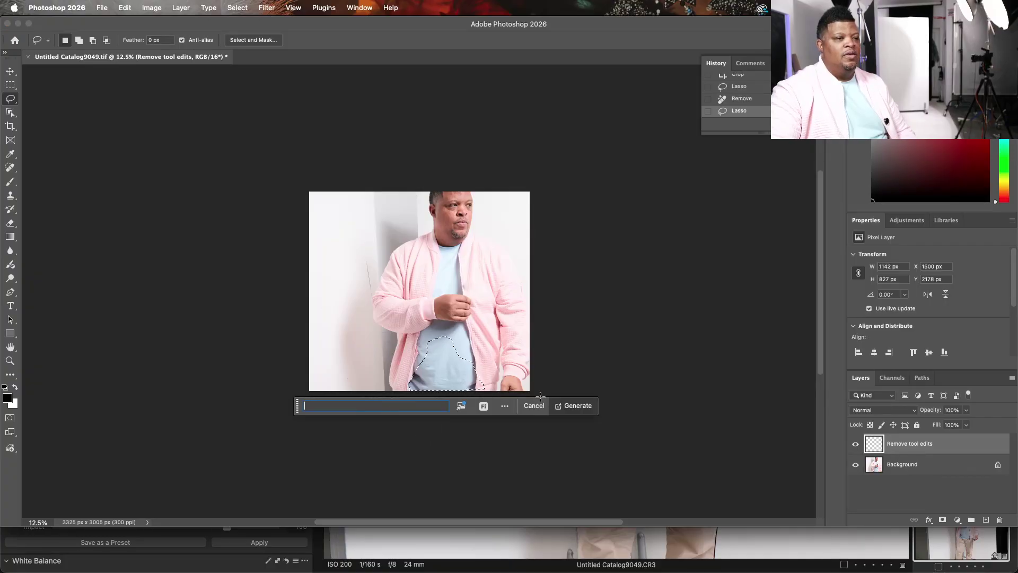
{"action": "left_click", "coordinate": [574, 406]}
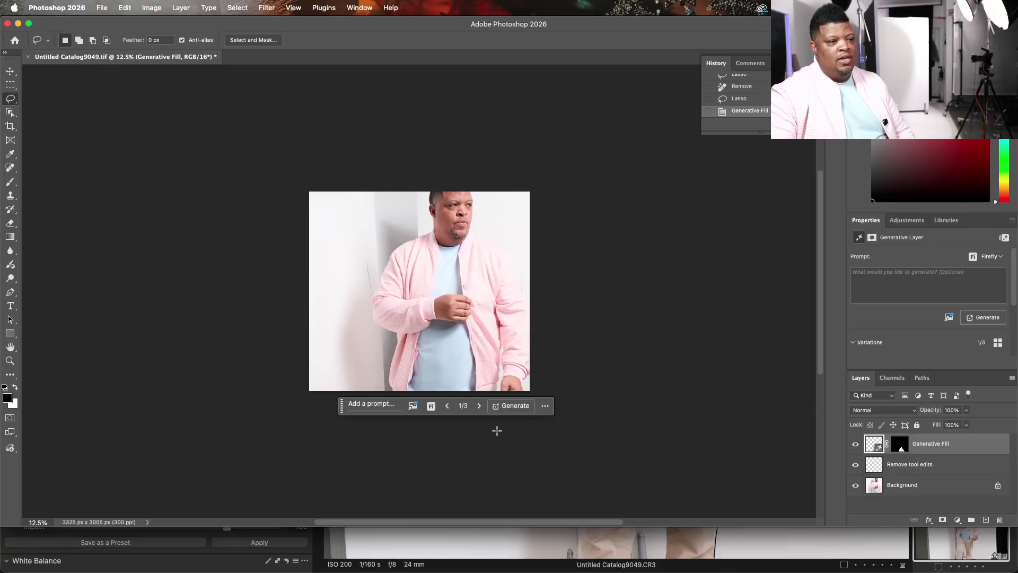
{"action": "left_click", "coordinate": [479, 405]}
{"action": "left_click", "coordinate": [480, 406]}
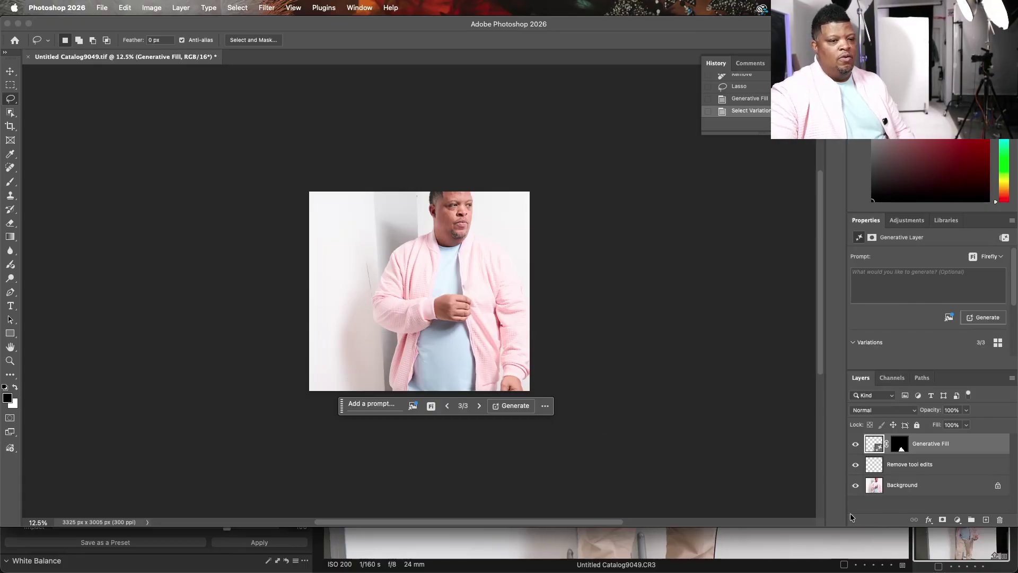
Step: Compare the Generative Fill layer off and on, and remove the lassoed thin line on the wall beside the bent arm's sleeve
{"action": "left_click", "coordinate": [855, 447]}
{"action": "left_click", "coordinate": [856, 446]}
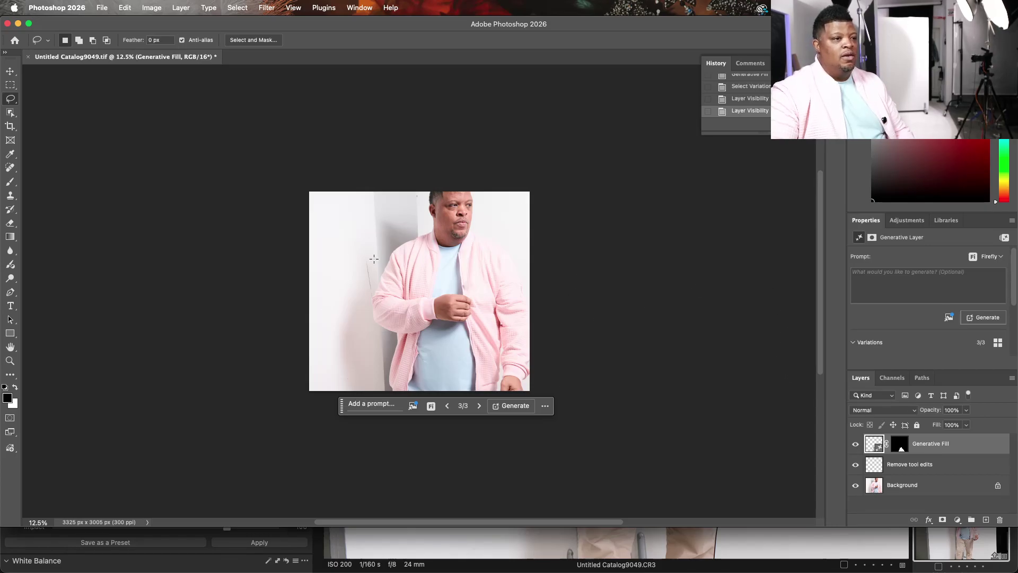
{"action": "mouse_move", "coordinate": [362, 257]}
{"action": "left_mouse_down"}
{"action": "mouse_move", "coordinate": [365, 290]}
{"action": "mouse_move", "coordinate": [373, 274]}
{"action": "left_mouse_up"}
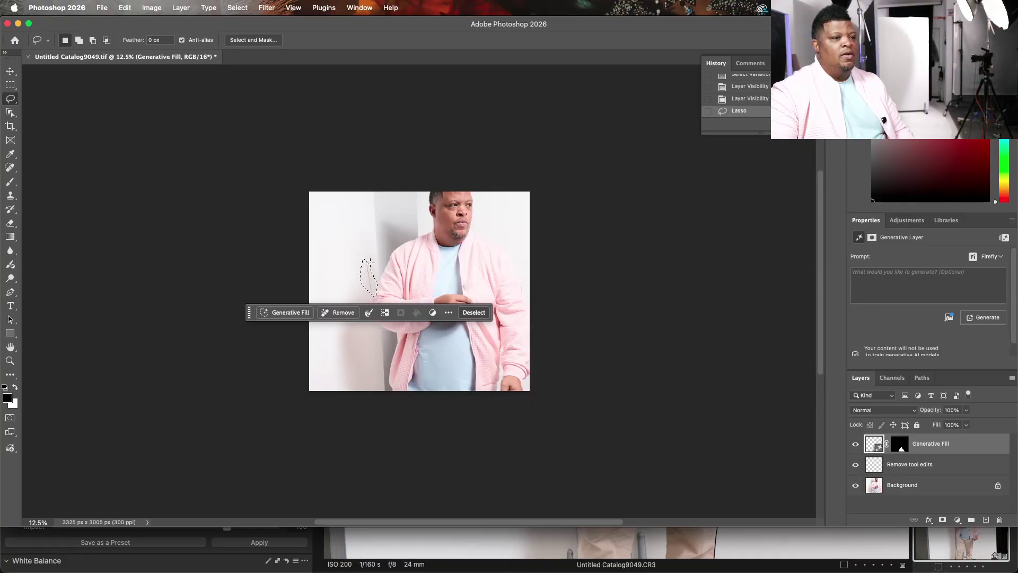
{"action": "left_click", "coordinate": [338, 312]}
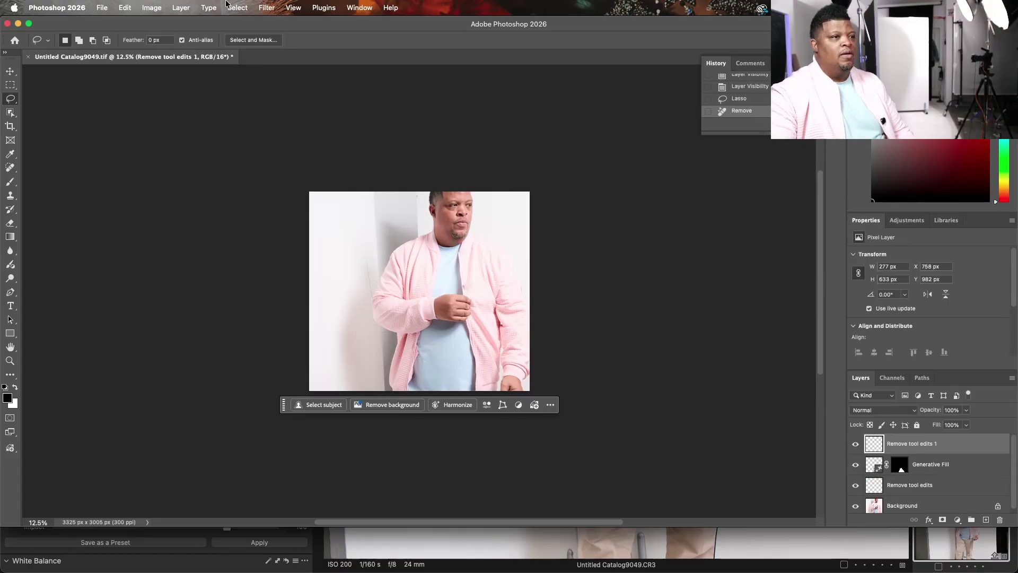
Step: Flatten the image and, in the Camera Raw Filter, draw a linear gradient mask from the photo's right edge past the hand to the bent sleeve
{"action": "left_click", "coordinate": [176, 9]}
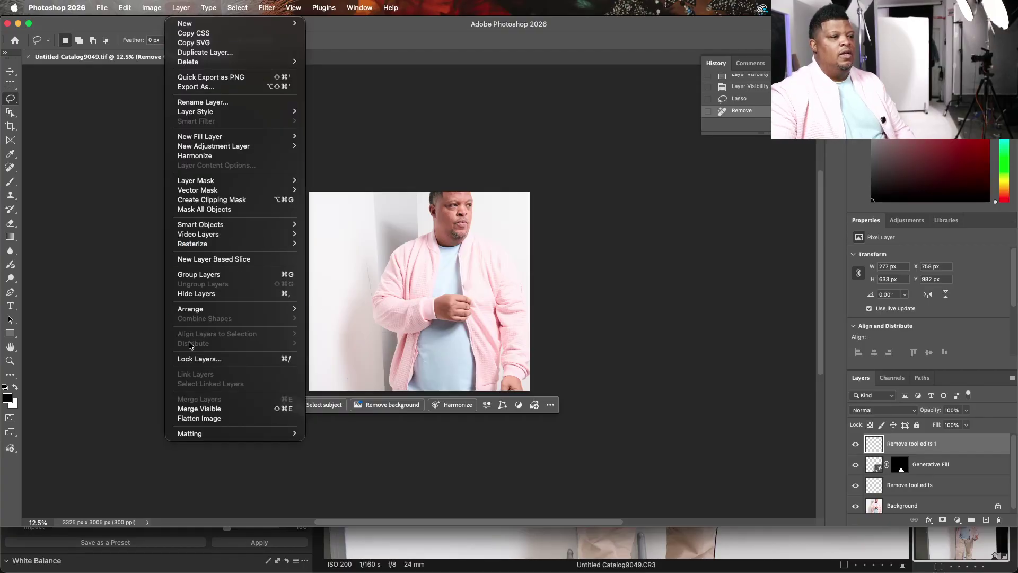
{"action": "left_click", "coordinate": [201, 422]}
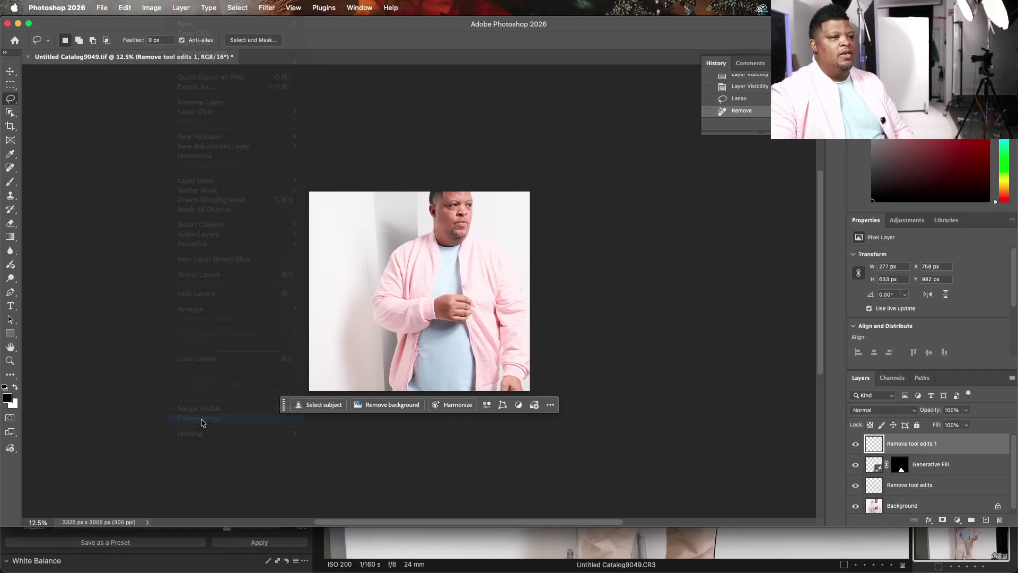
{"action": "left_click", "coordinate": [266, 8]}
{"action": "left_click", "coordinate": [301, 108]}
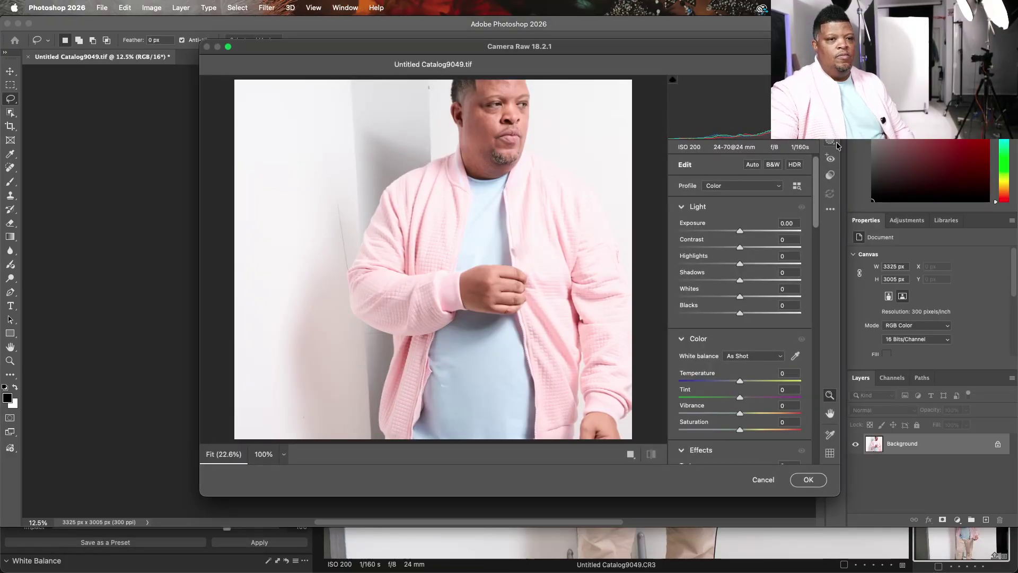
{"action": "left_click", "coordinate": [831, 141]}
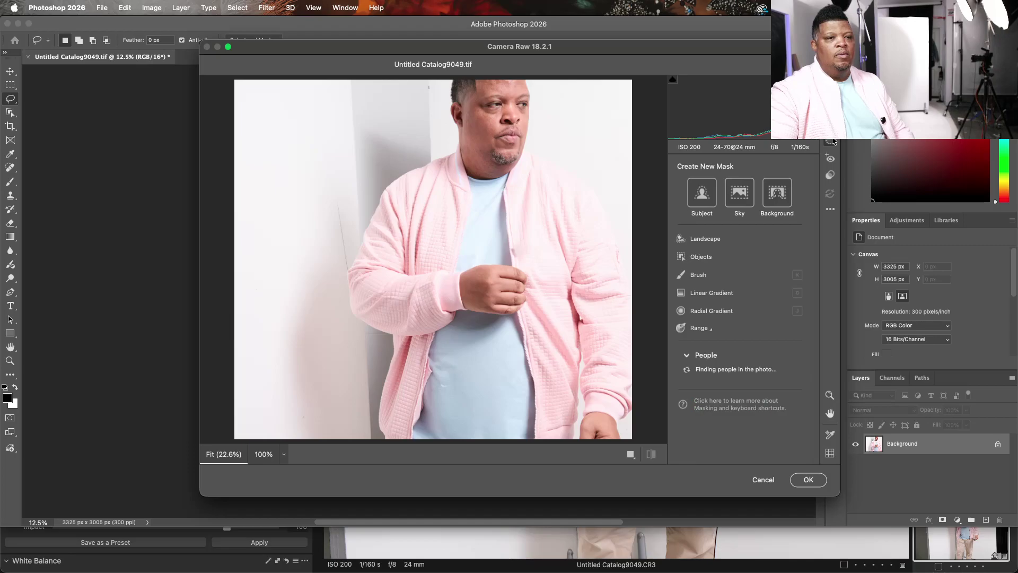
{"action": "left_click", "coordinate": [702, 291]}
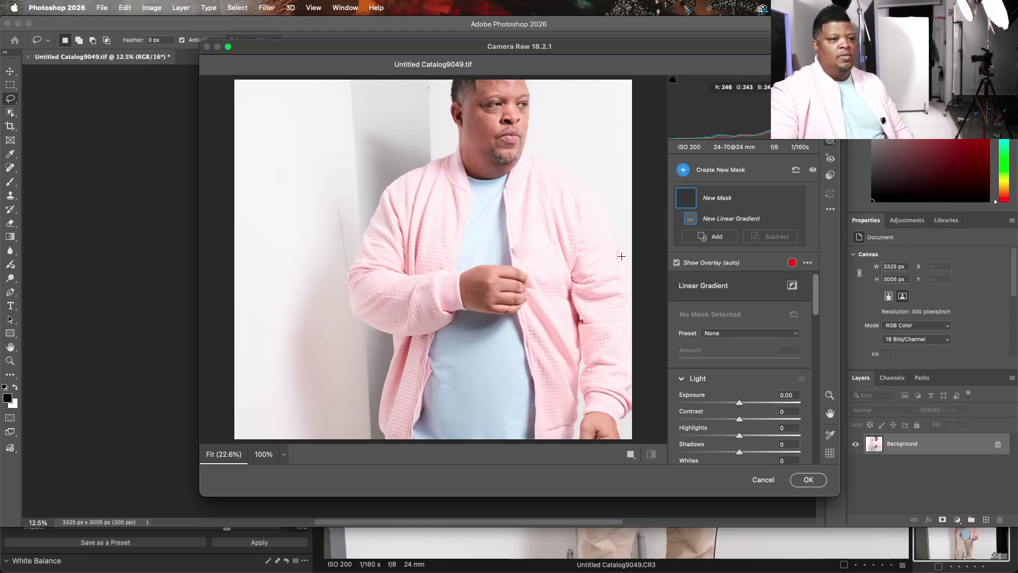
{"action": "left_click_drag", "start_coordinate": [627, 263], "coordinate": [380, 275]}
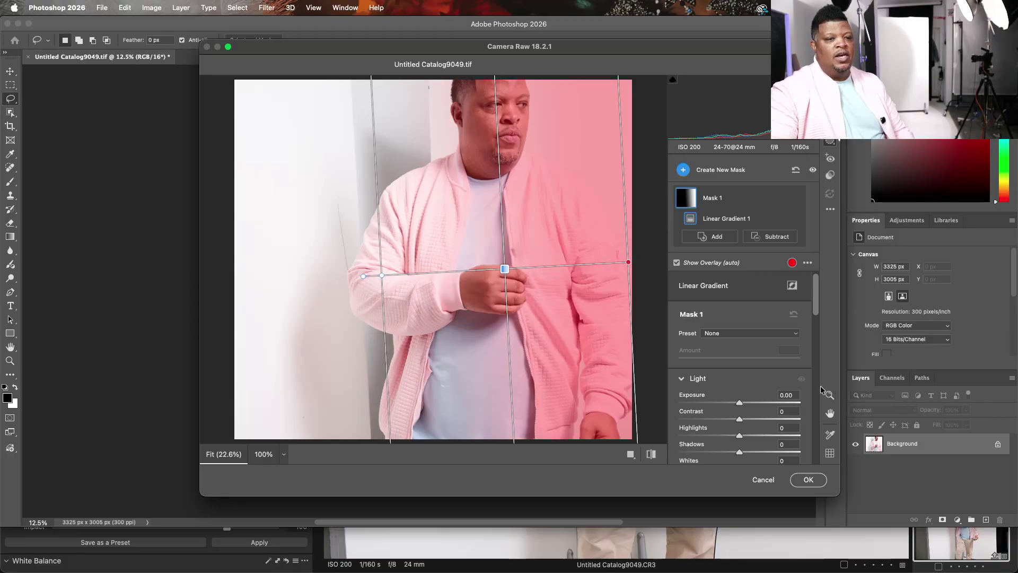
Step: Darken the gradient area by lowering a highlight point on the mask's tone curve, compare before and after, and apply the filter
{"action": "scroll", "coordinate": [814, 388], "scroll_direction": "down", "scroll_amount": 5}
{"action": "scroll", "coordinate": [817, 324], "scroll_direction": "down", "scroll_amount": 6}
{"action": "left_click_drag", "start_coordinate": [779, 375], "coordinate": [778, 378]}
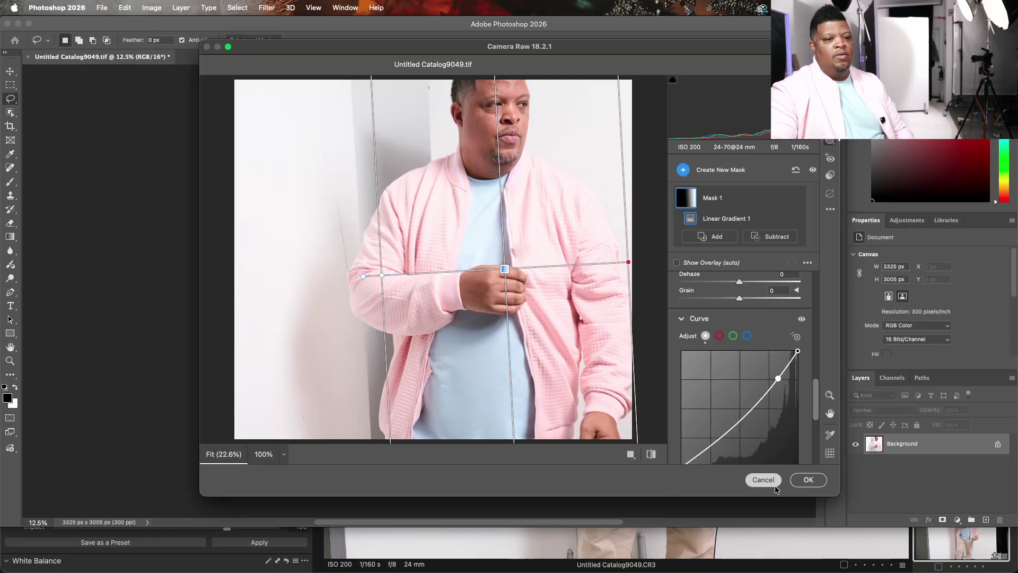
{"action": "left_click", "coordinate": [630, 454]}
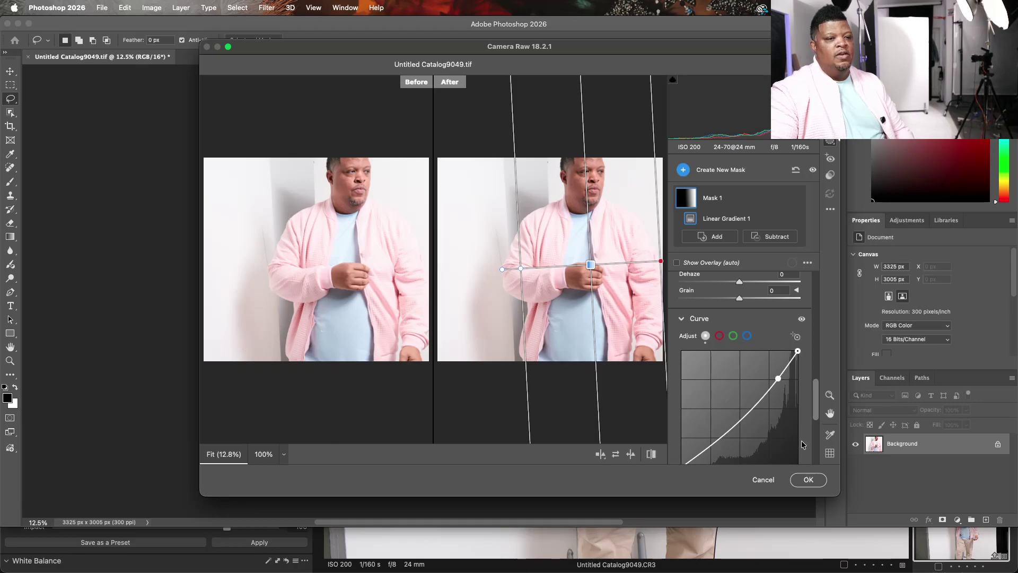
{"action": "left_click", "coordinate": [808, 479]}
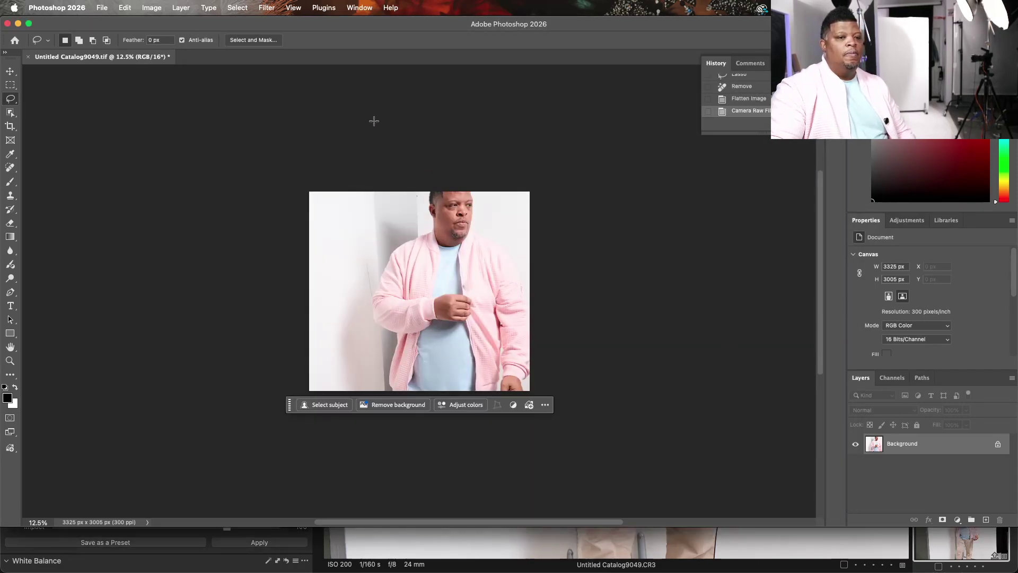
Step: Save the edited Untitled Catalog9049.tif under its existing name
{"action": "left_click", "coordinate": [156, 10]}
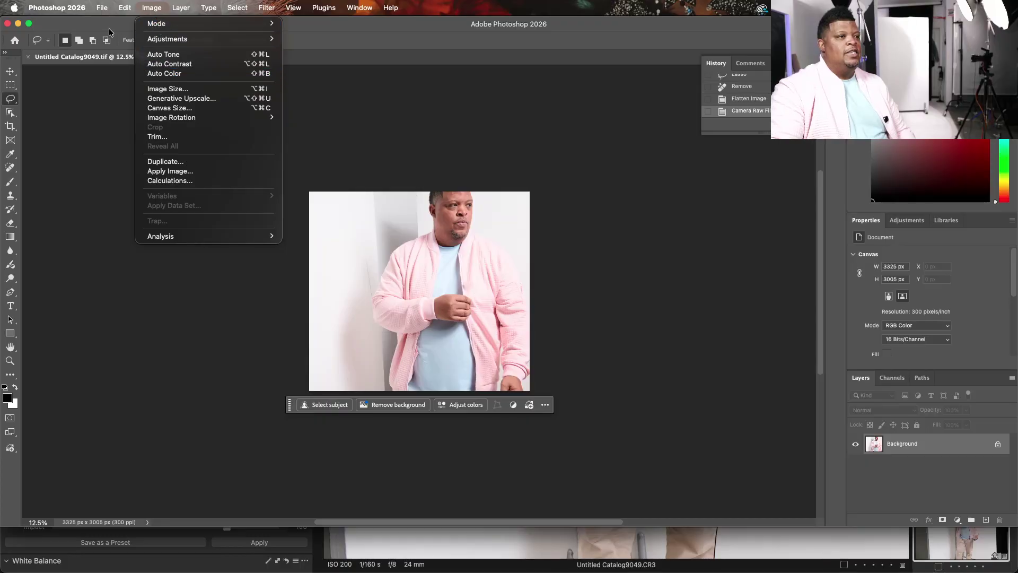
{"action": "mouse_move", "coordinate": [102, 9]}
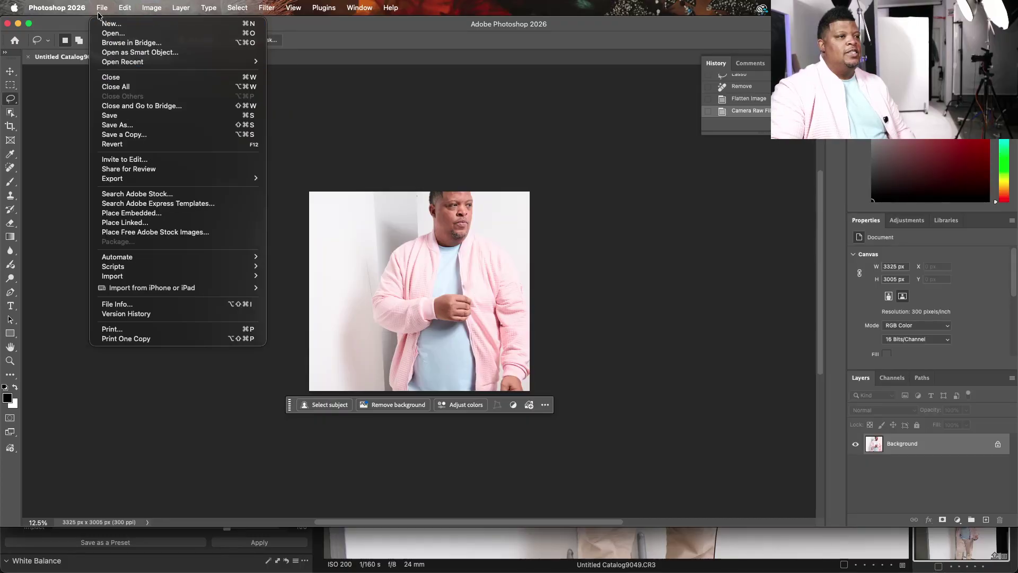
{"action": "left_click", "coordinate": [123, 115]}
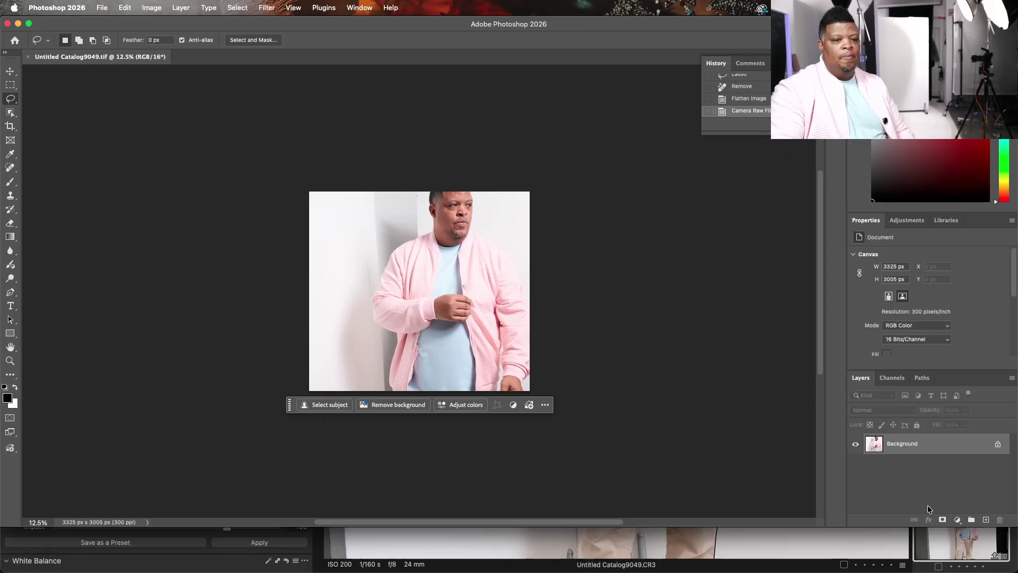
Step: Switch to Capture One and compare the edited Untitled Catalog9049.tif with Untitled Catalog9048.CR3
{"action": "left_click", "coordinate": [843, 554]}
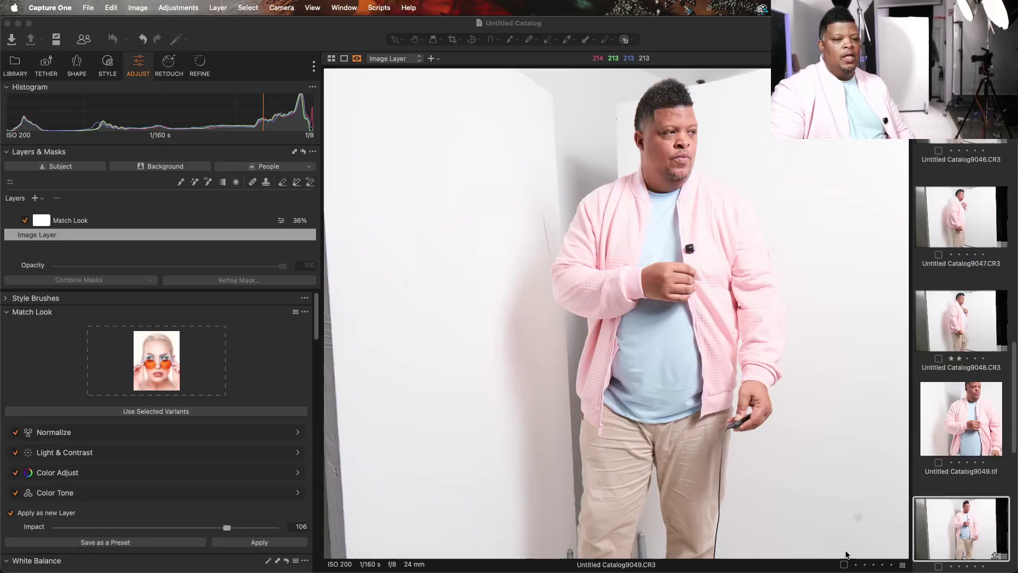
{"action": "left_click", "coordinate": [976, 415]}
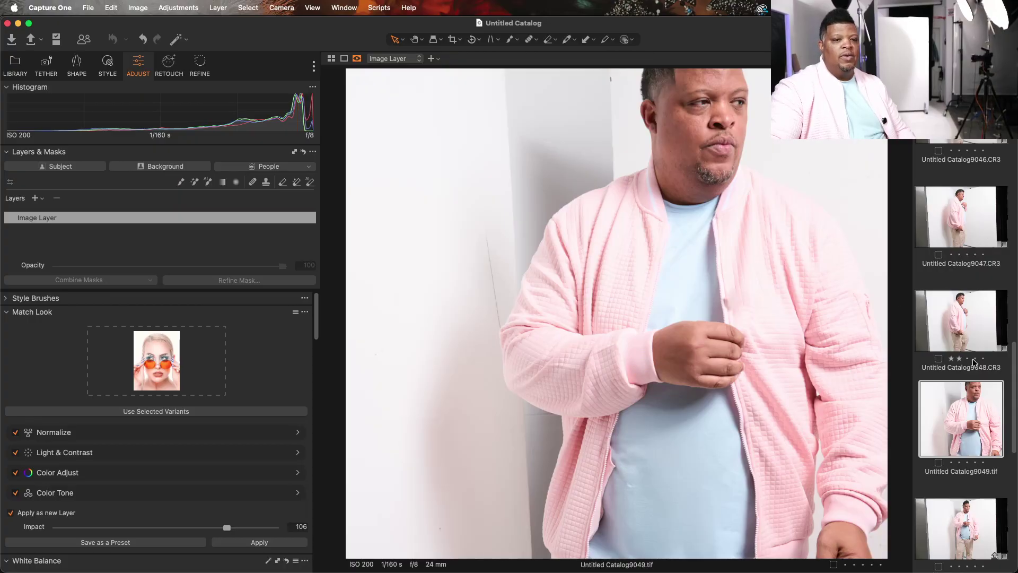
{"action": "left_click", "coordinate": [965, 320]}
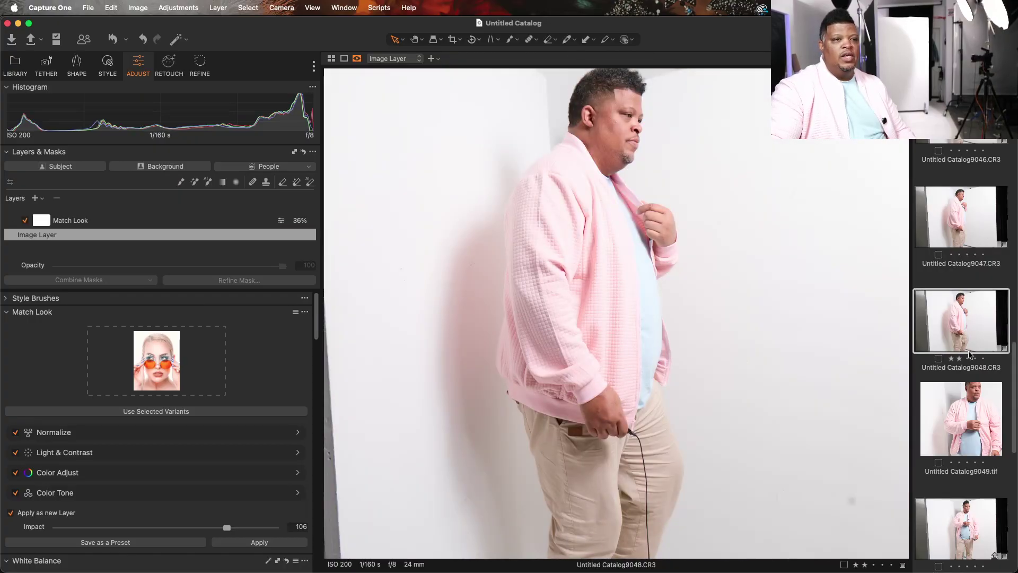
{"action": "left_click", "coordinate": [963, 407]}
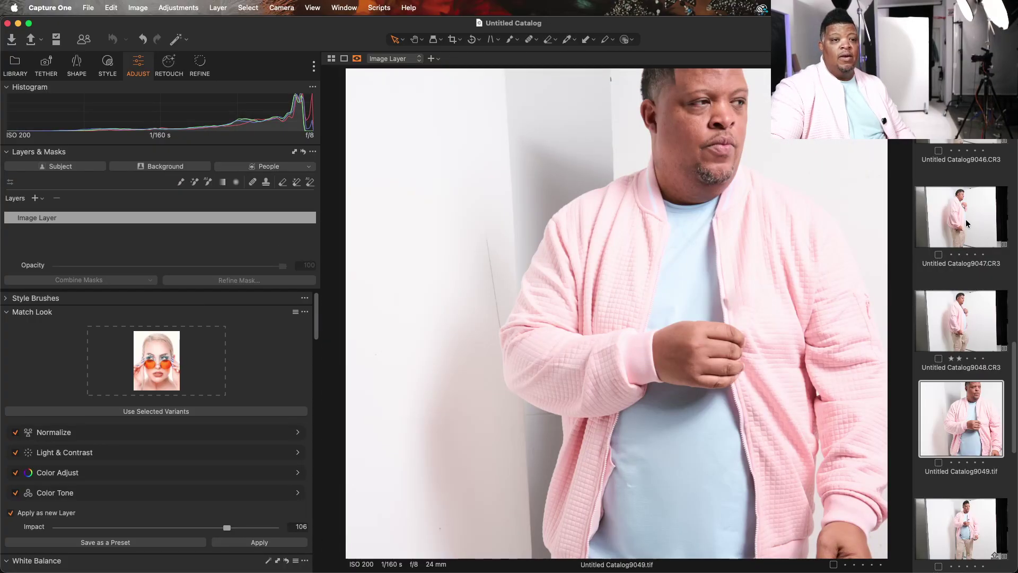
Step: Review captures 9047, 9046, 9044 and 9043, examining the man's face and jacket up close in Untitled Catalog9043.CR3
{"action": "left_click", "coordinate": [966, 223]}
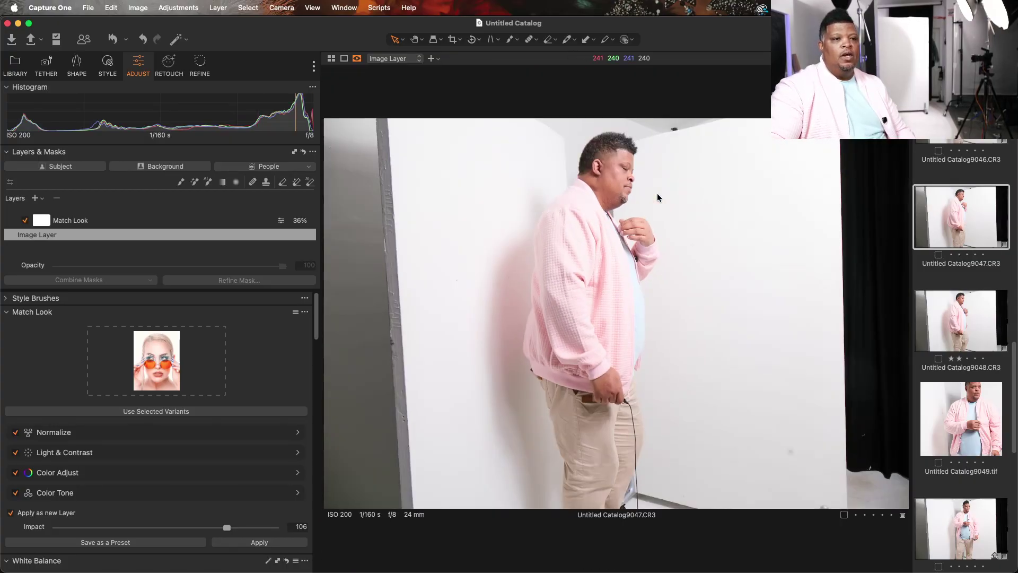
{"action": "key", "text": "Up"}
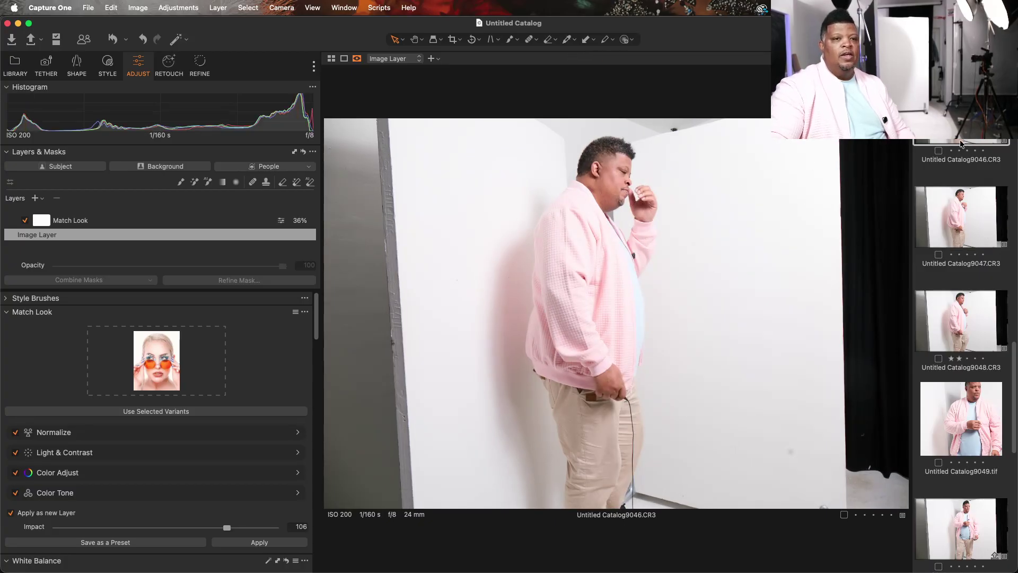
{"action": "scroll", "coordinate": [960, 144], "scroll_direction": "up", "scroll_amount": 5}
{"action": "left_click", "coordinate": [965, 247]}
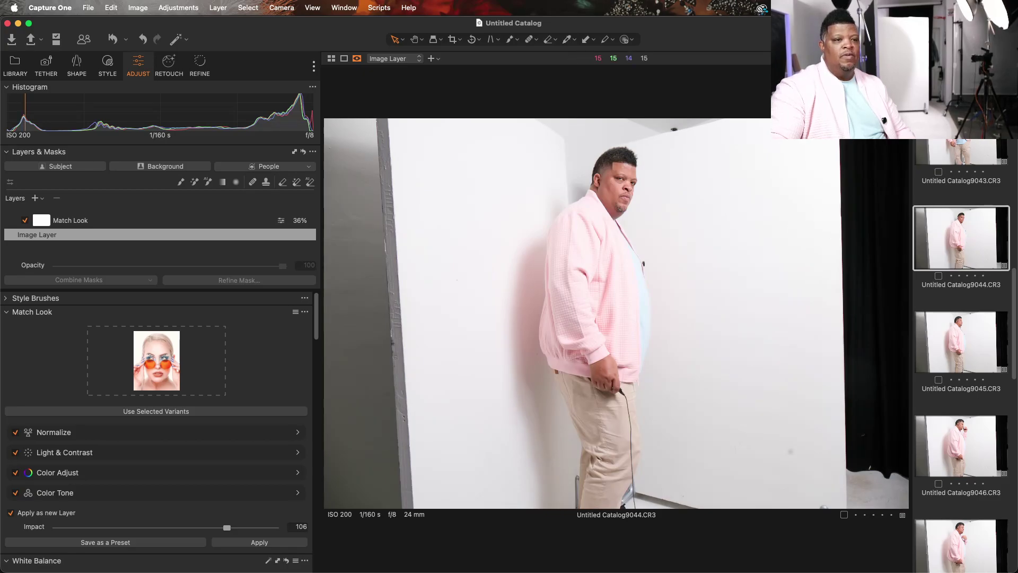
{"action": "left_click", "coordinate": [960, 151]}
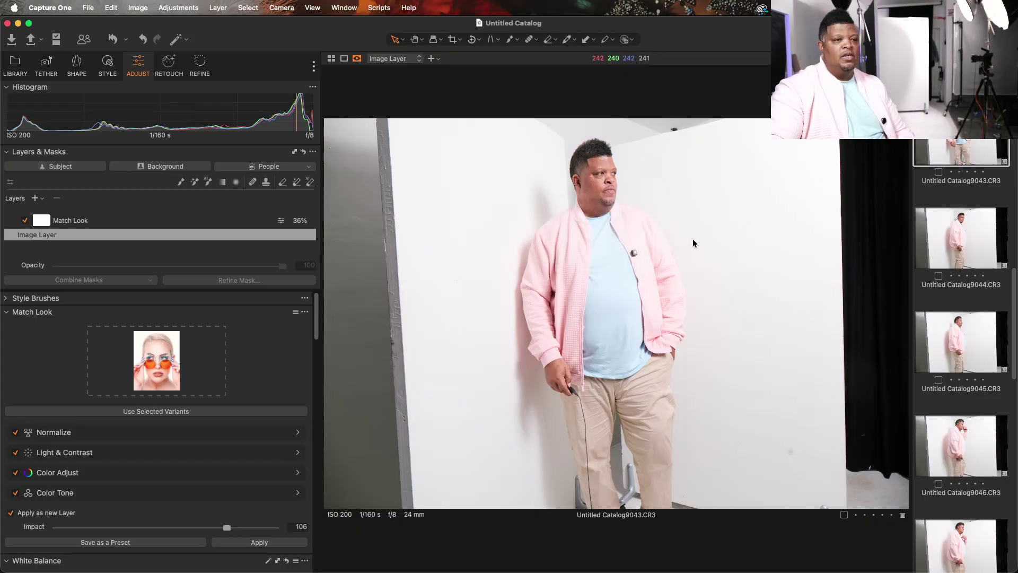
{"action": "scroll", "coordinate": [621, 206], "scroll_direction": "up", "scroll_amount": 3}
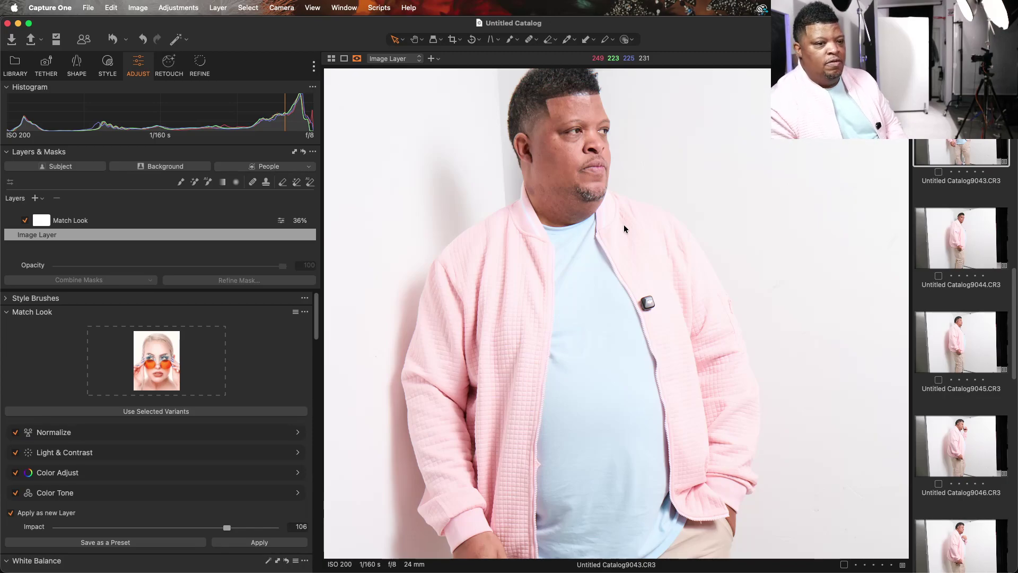
{"action": "scroll", "coordinate": [624, 224], "scroll_direction": "up", "scroll_amount": 4}
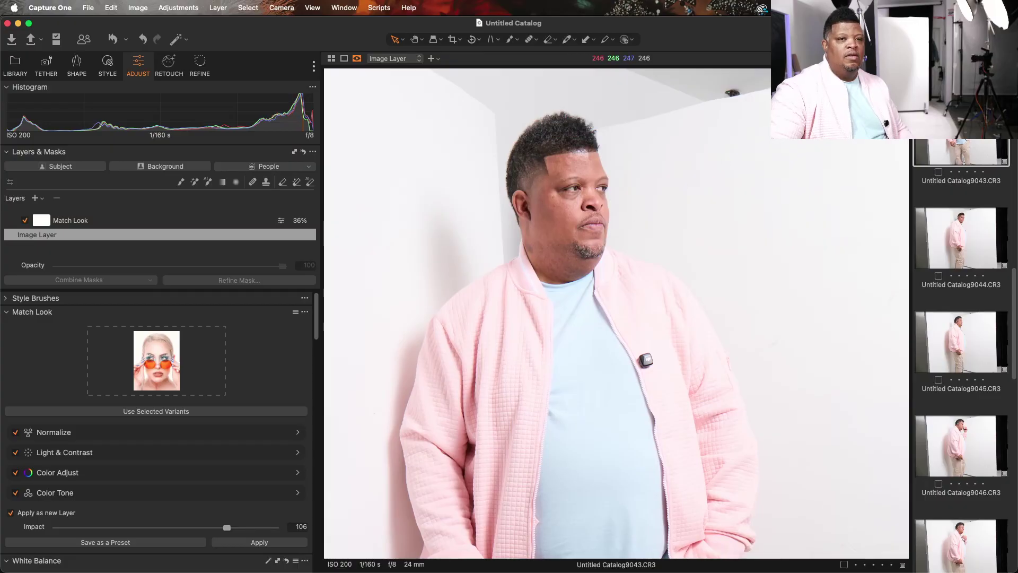
Step: Set the white balance of Untitled Catalog9035.CR3 by sampling the blank neutral half of the color card
{"action": "scroll", "coordinate": [993, 140], "scroll_direction": "up", "scroll_amount": 10}
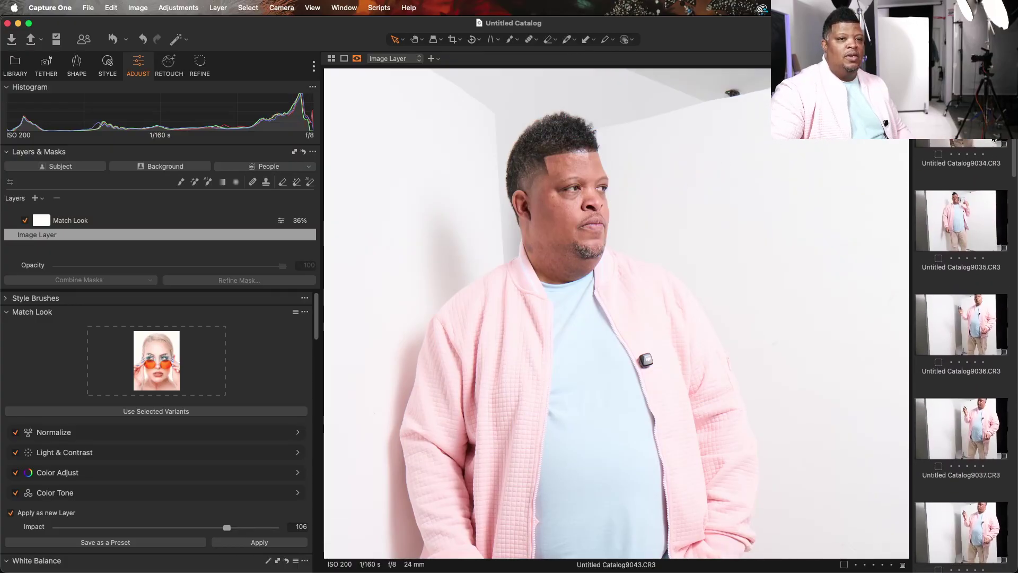
{"action": "left_click", "coordinate": [960, 215]}
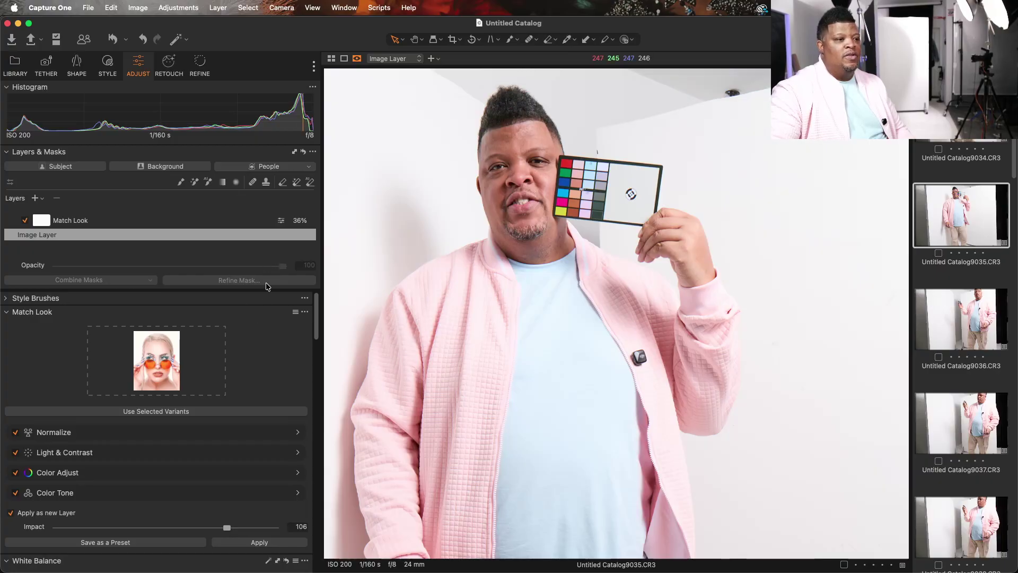
{"action": "scroll", "coordinate": [263, 302], "scroll_direction": "down", "scroll_amount": 10}
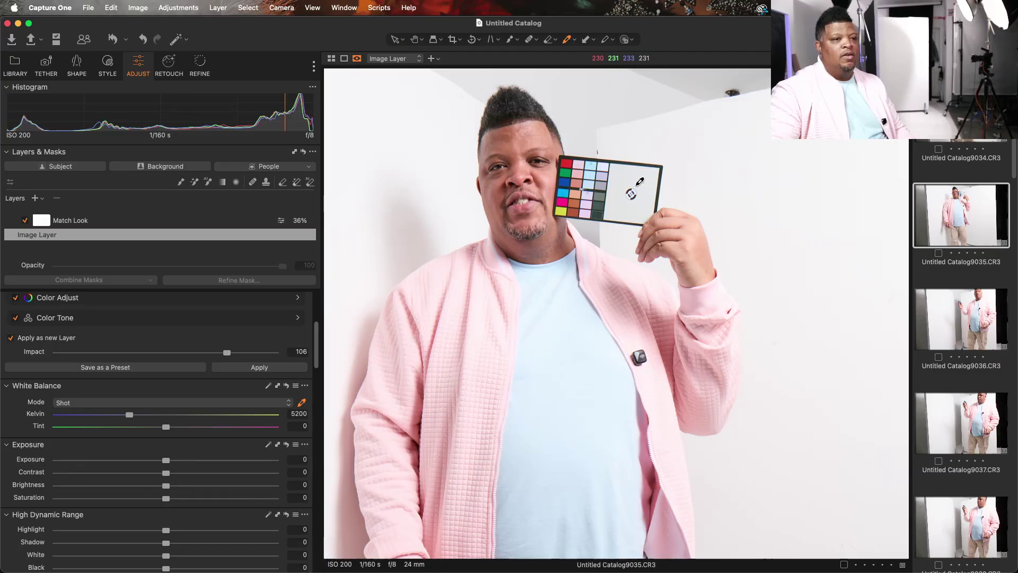
{"action": "left_click", "coordinate": [631, 207]}
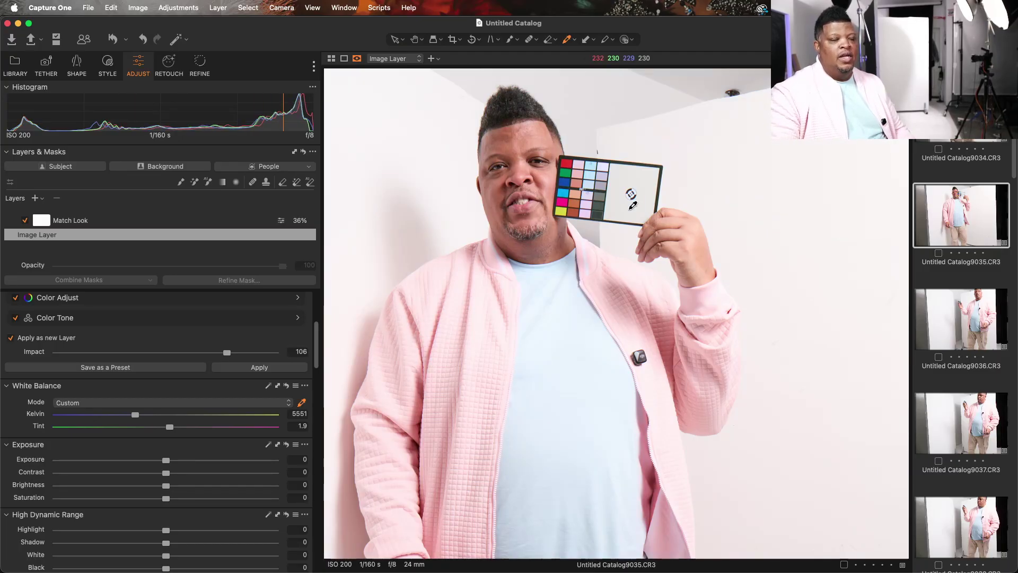